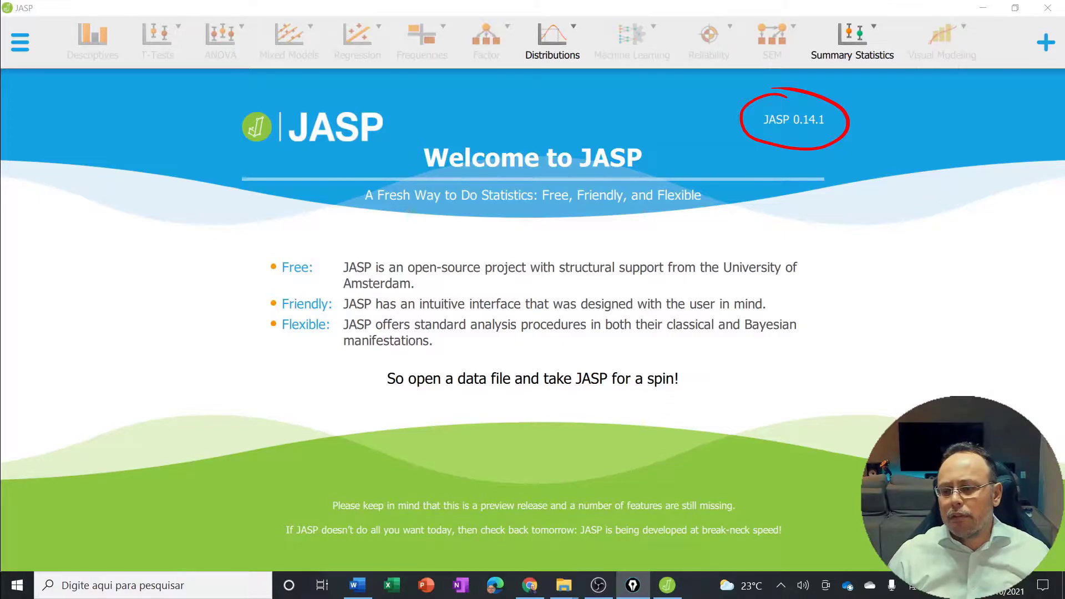
key("ctrl+shift+7")
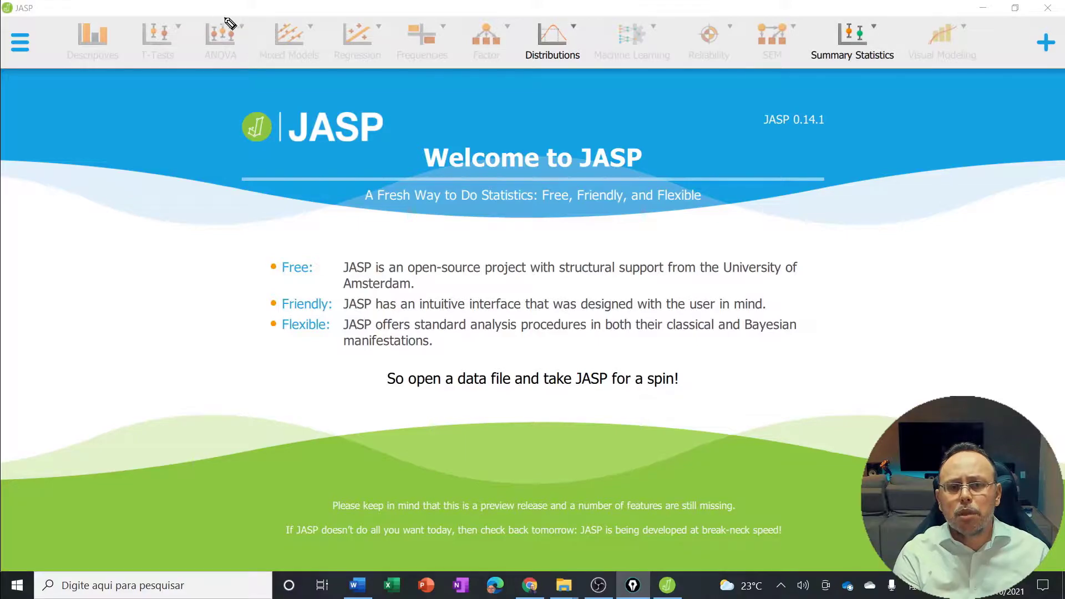
mouse_move(219, 11)
left_mouse_down()
mouse_move(238, 5)
mouse_move(193, 1)
left_mouse_up()
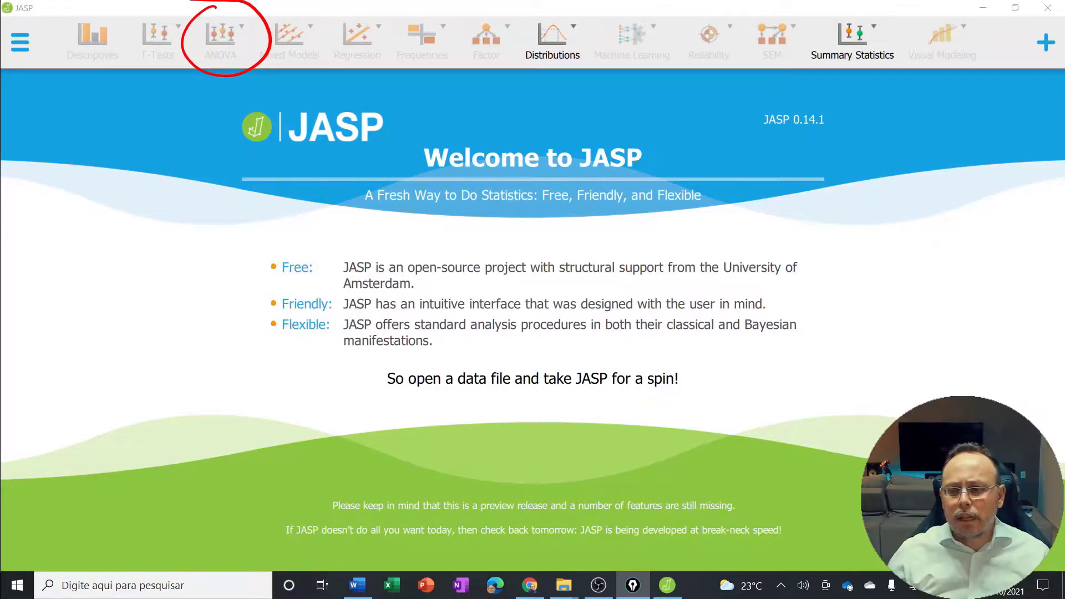
key("Escape")
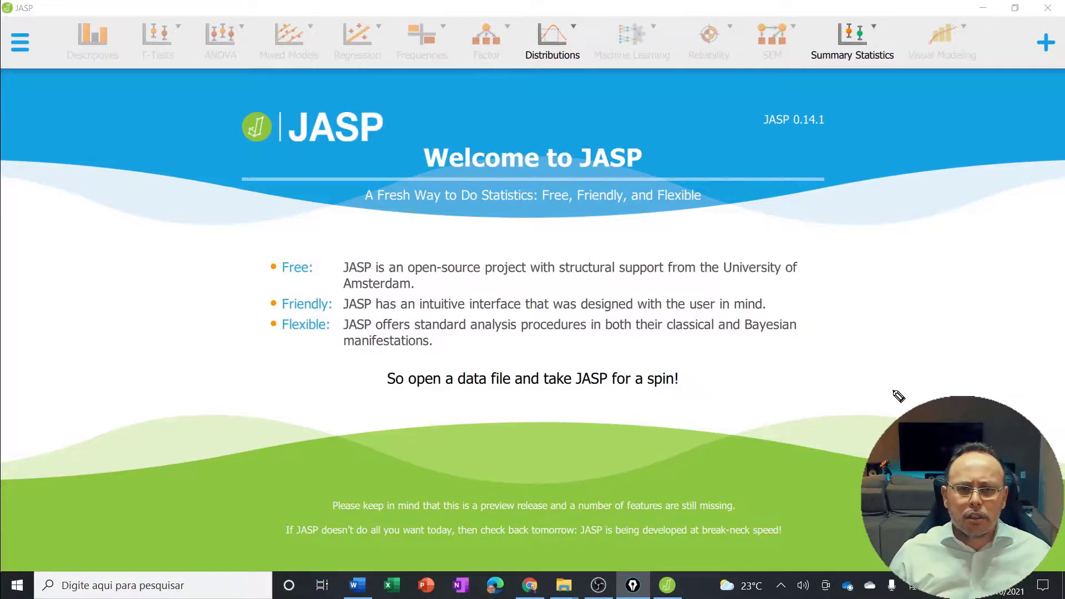
key("ctrl")
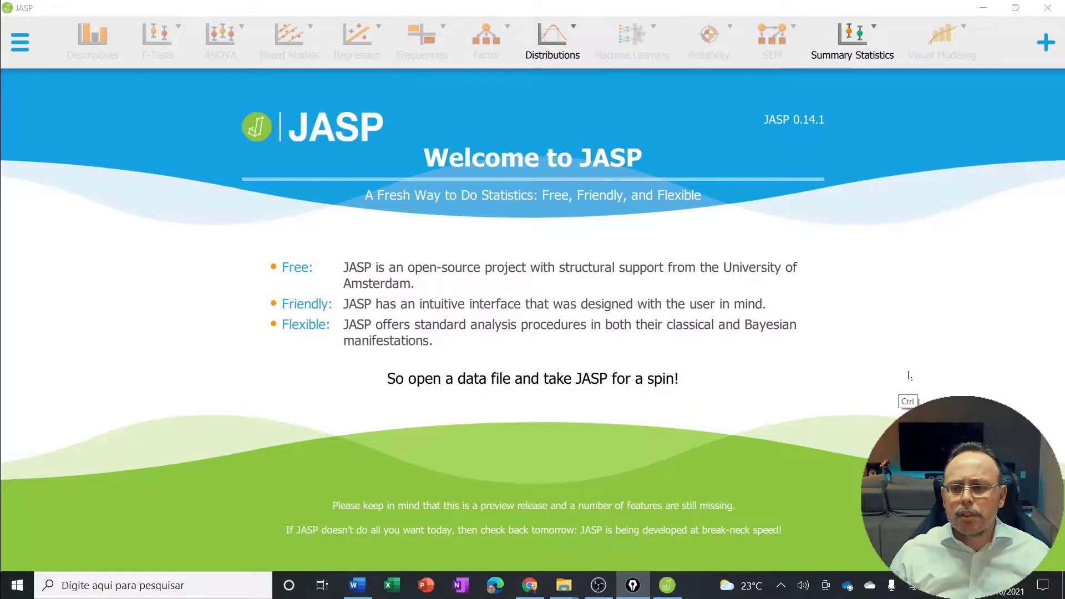
left_click(1046, 43)
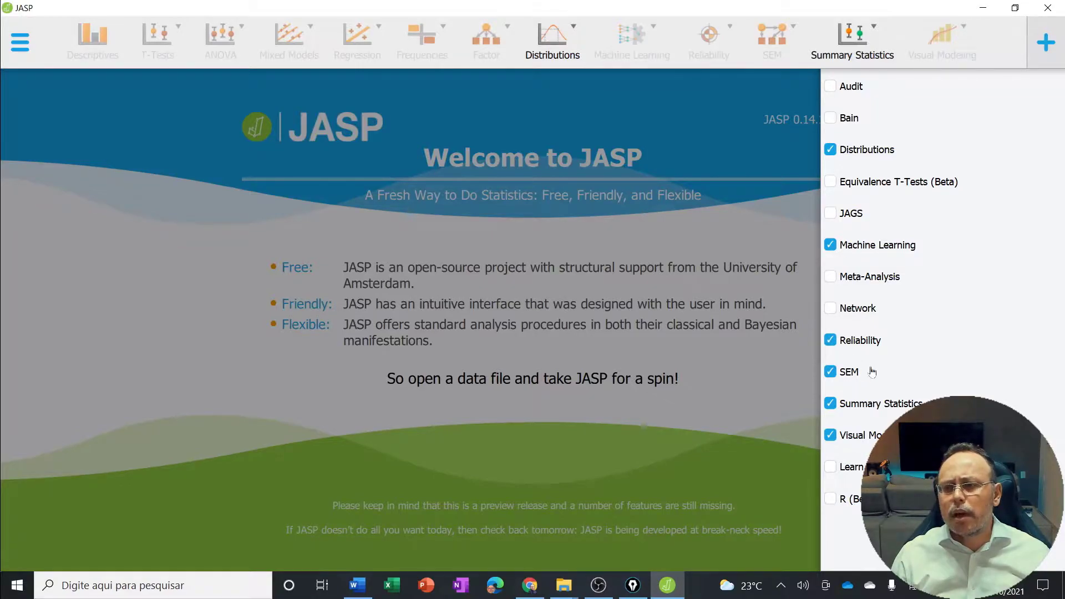
left_click(1046, 43)
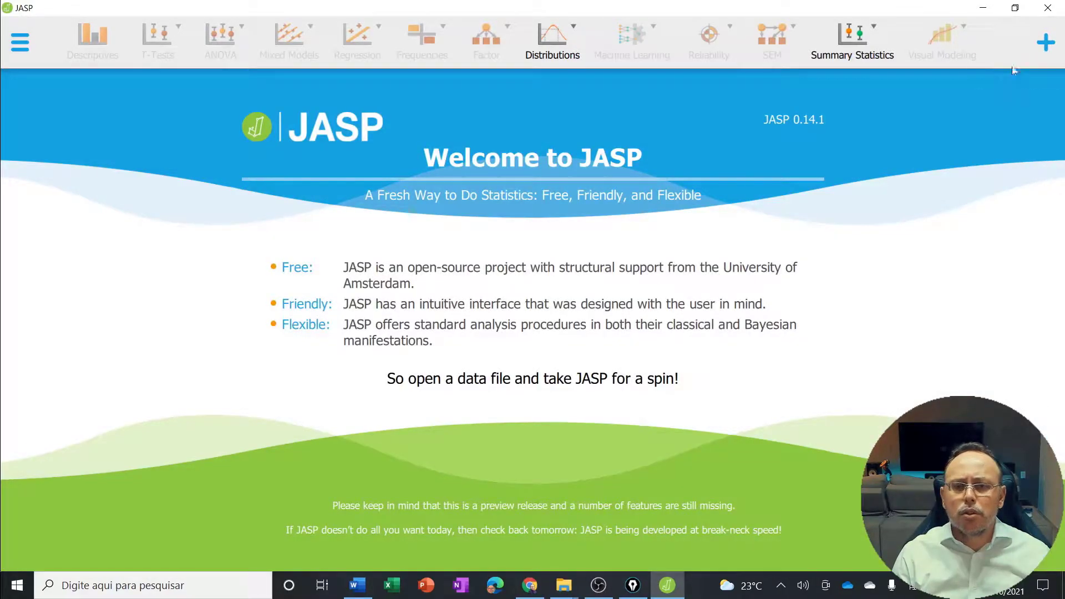
Open the recent data file BD_SEMEAD_trimmed.sav.
left_click(20, 43)
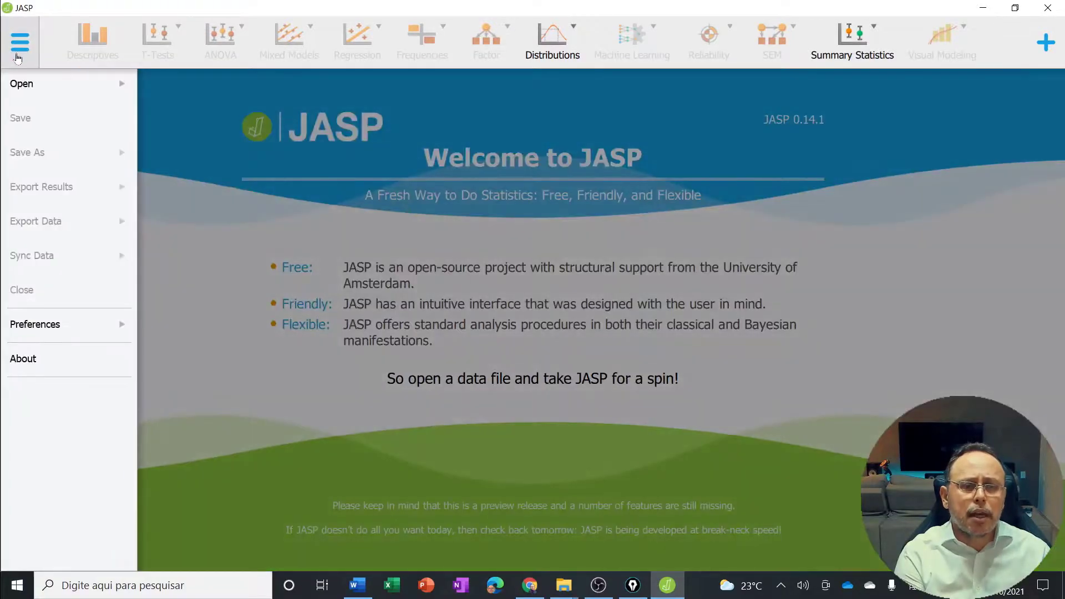
left_click(72, 86)
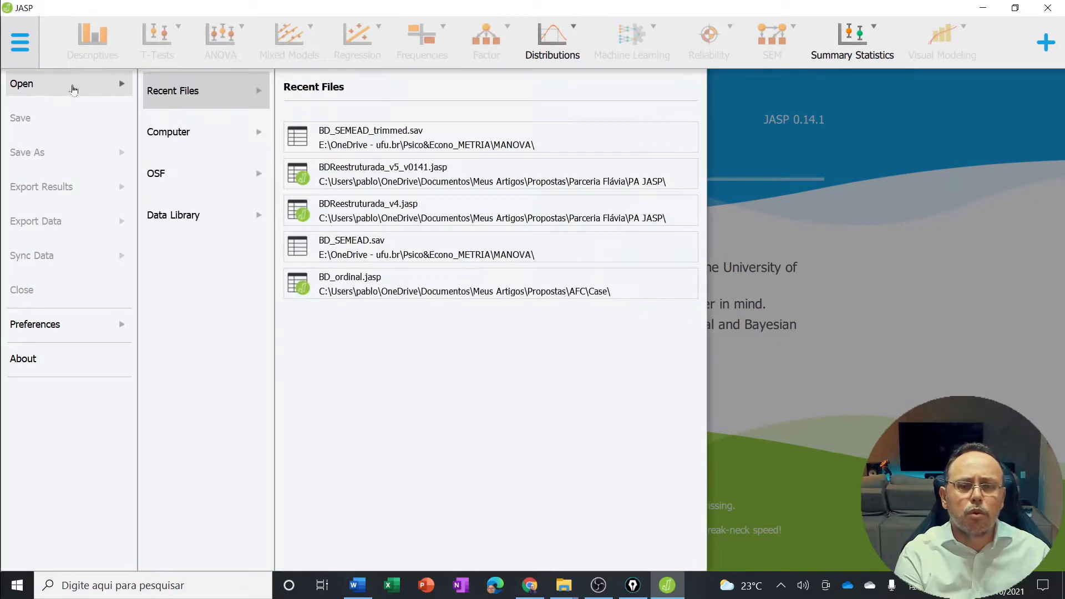
left_click(382, 139)
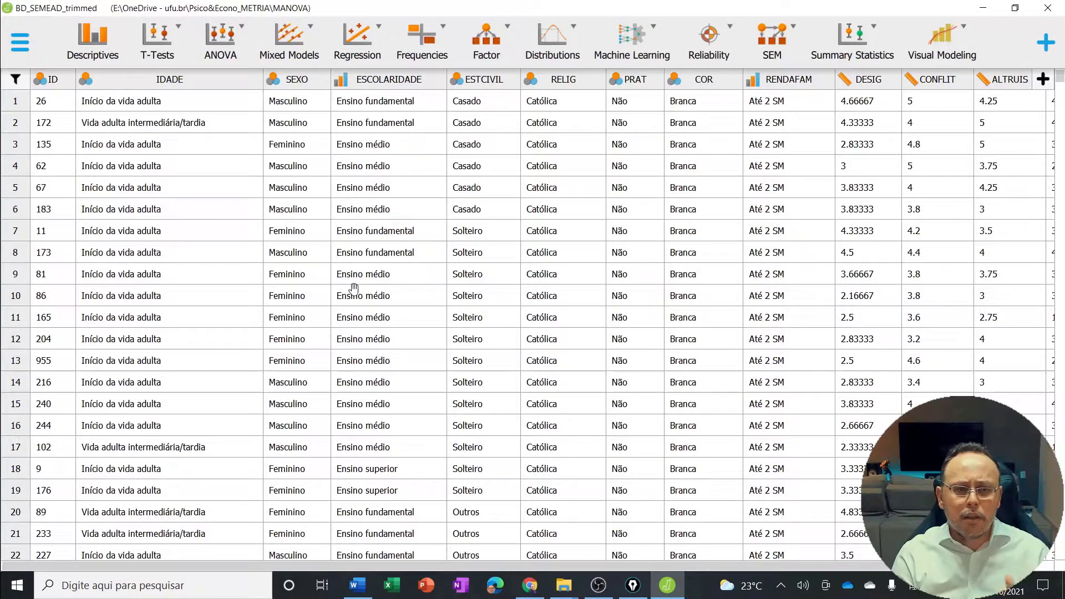
Examine the data set's rows and columns, including the measurement level options available for the IDADE variable.
left_click(86, 81)
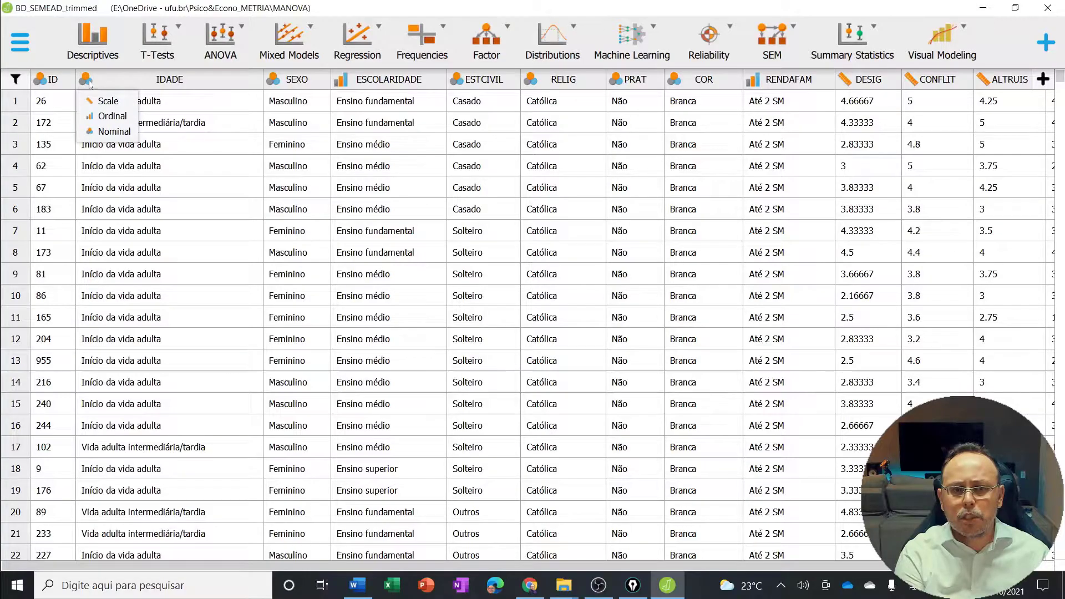
left_click(88, 82)
left_click(88, 82)
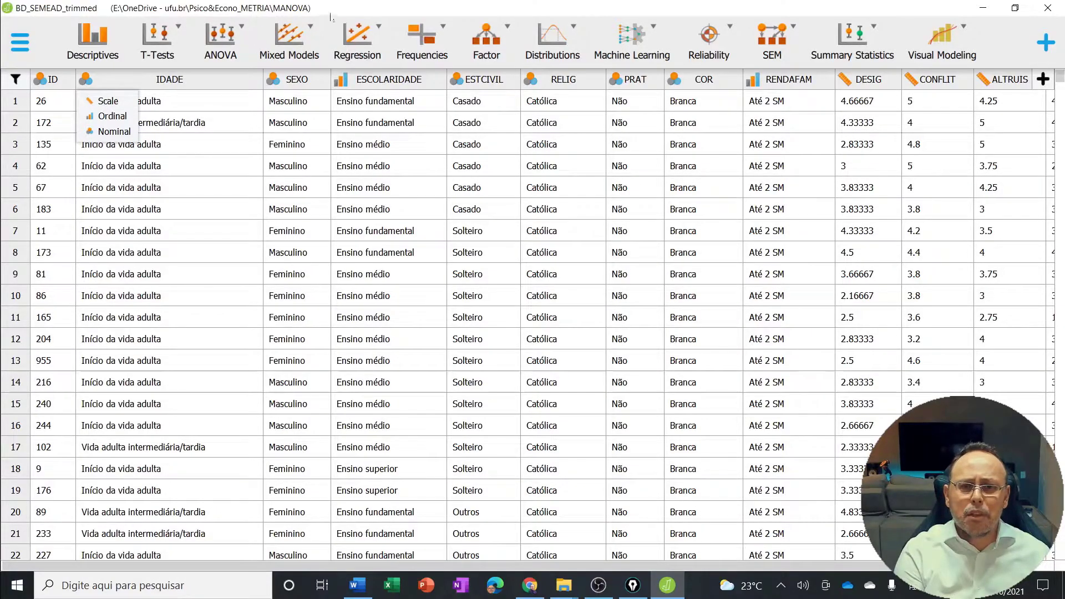
left_click(188, 155)
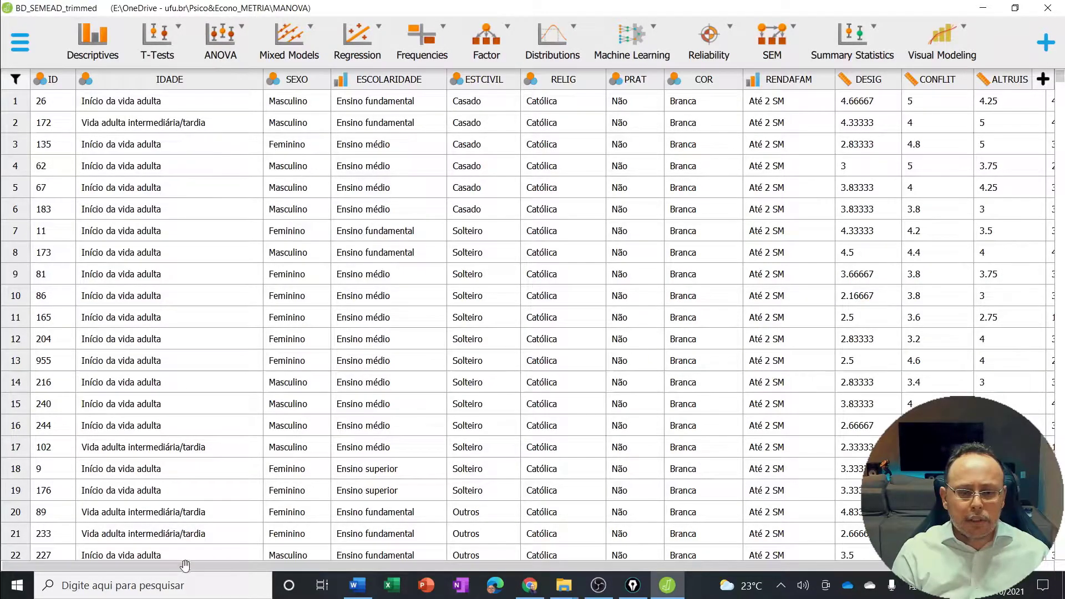
left_click_drag(186, 565, 468, 547)
left_click_drag(288, 561, 202, 565)
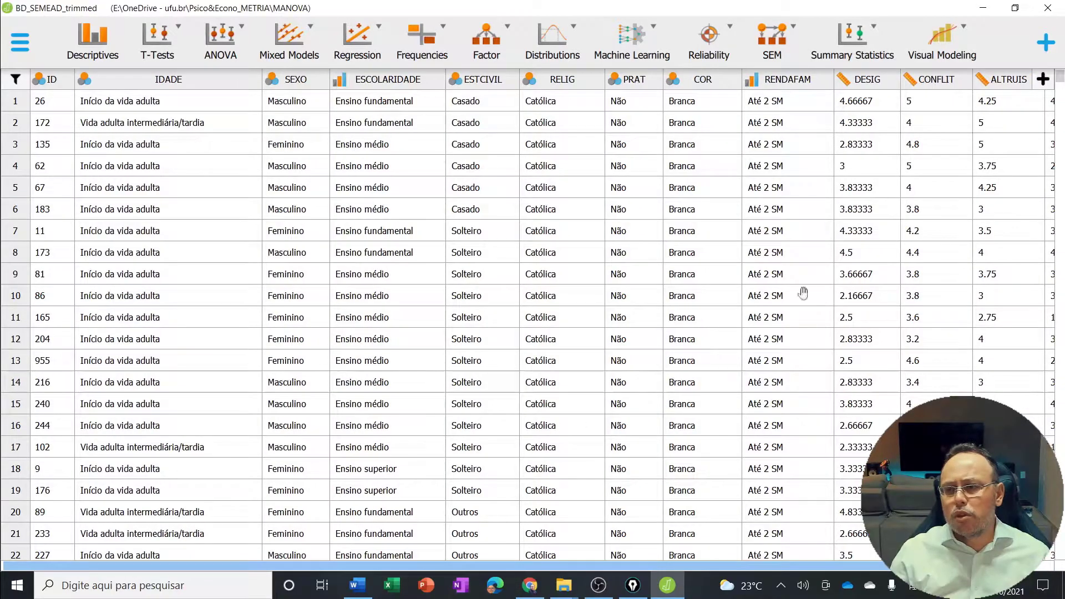
mouse_move(1062, 80)
left_mouse_down()
mouse_move(1061, 484)
mouse_move(1061, 98)
left_mouse_up()
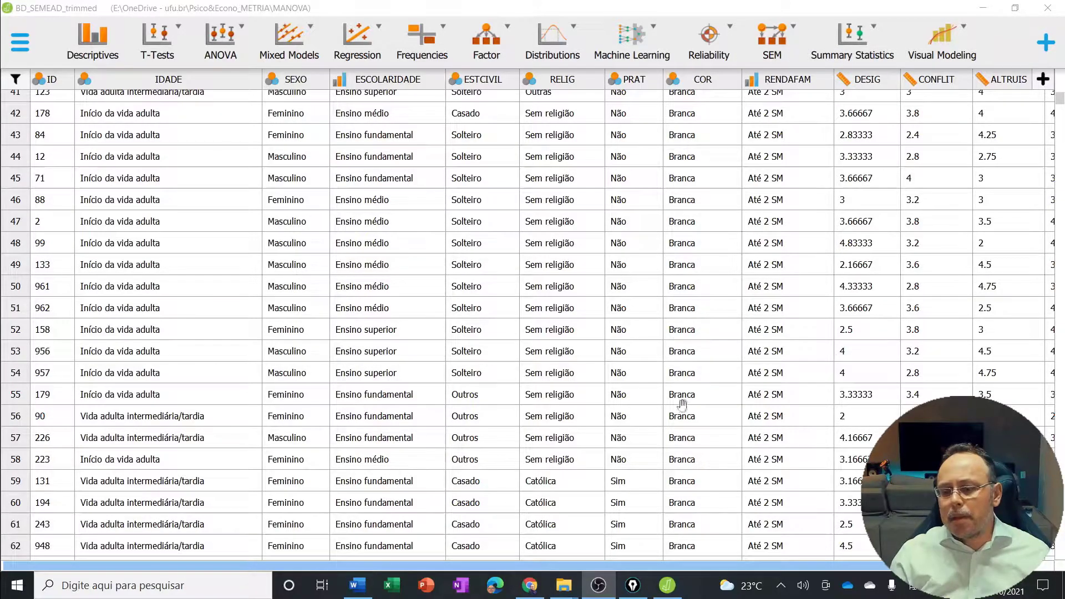
left_click_drag(852, 561, 932, 561)
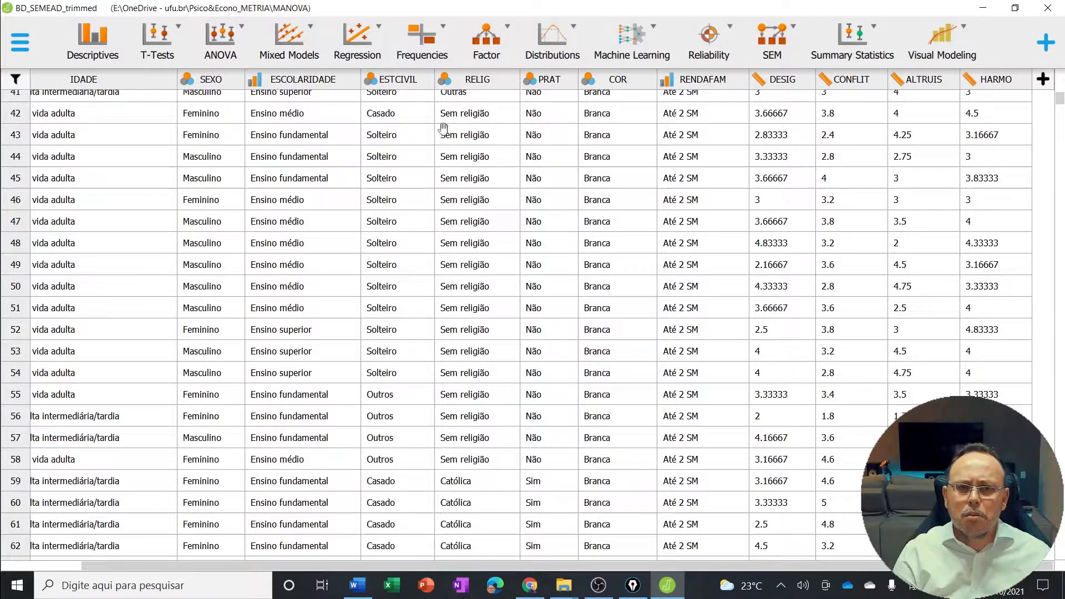
Create a classical correlation of DESIG, CONFLIT, ALTRUIS and HARMO that reports Spearman's rho instead of Pearson's r.
left_click(360, 53)
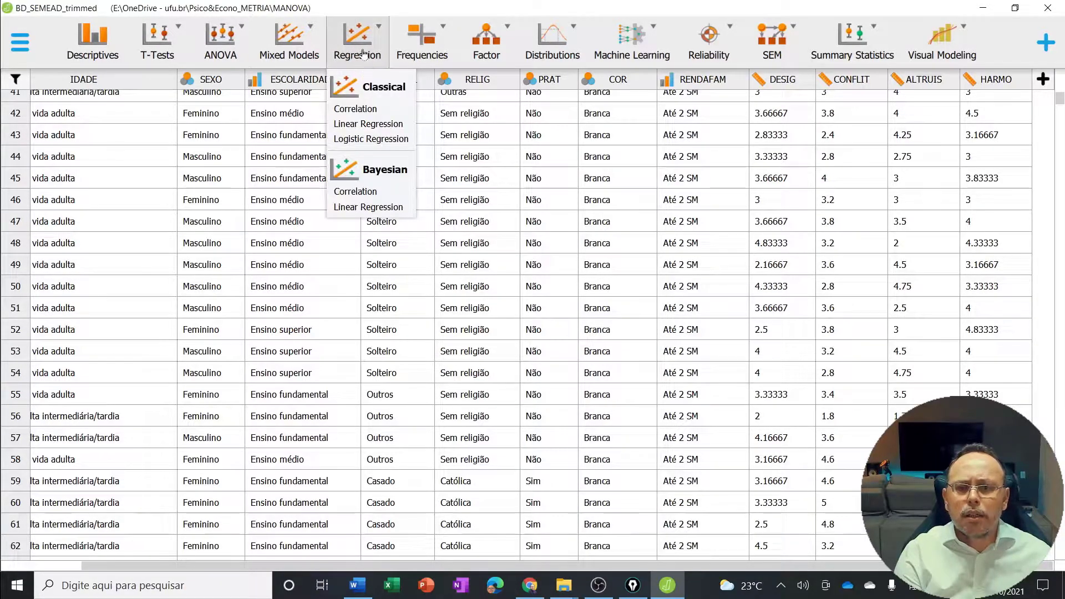
left_click(355, 109)
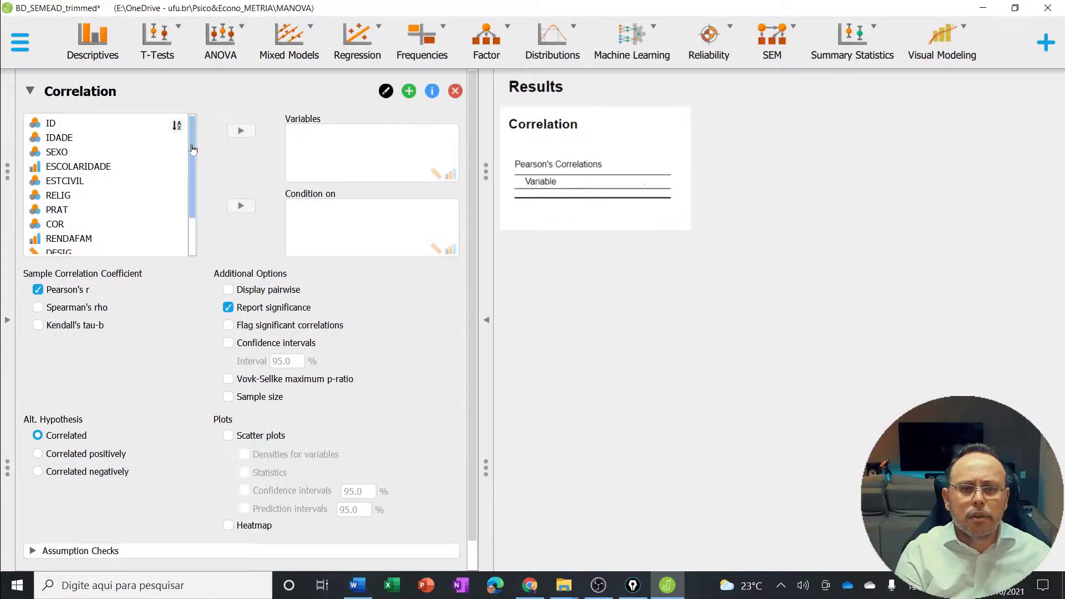
scroll(138, 206, "down", 3)
left_click(125, 206)
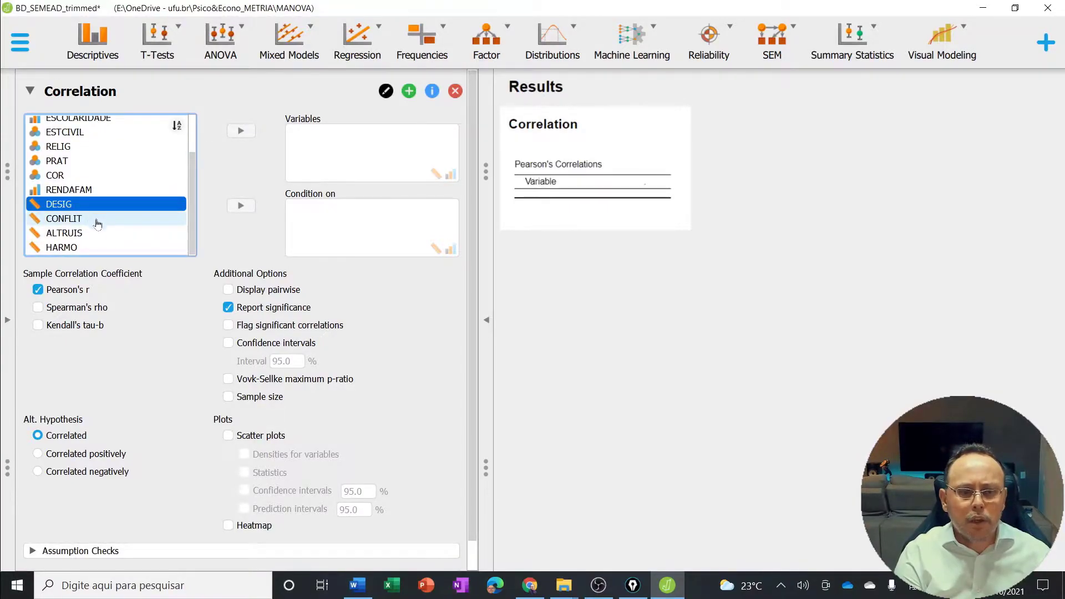
left_click(66, 247, "shift")
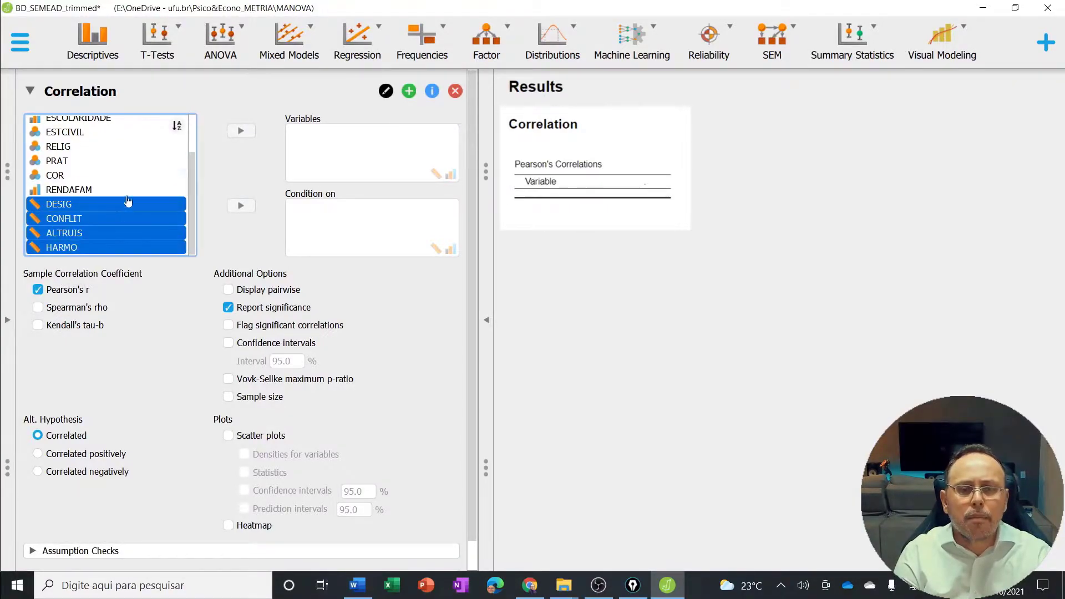
left_click(240, 132)
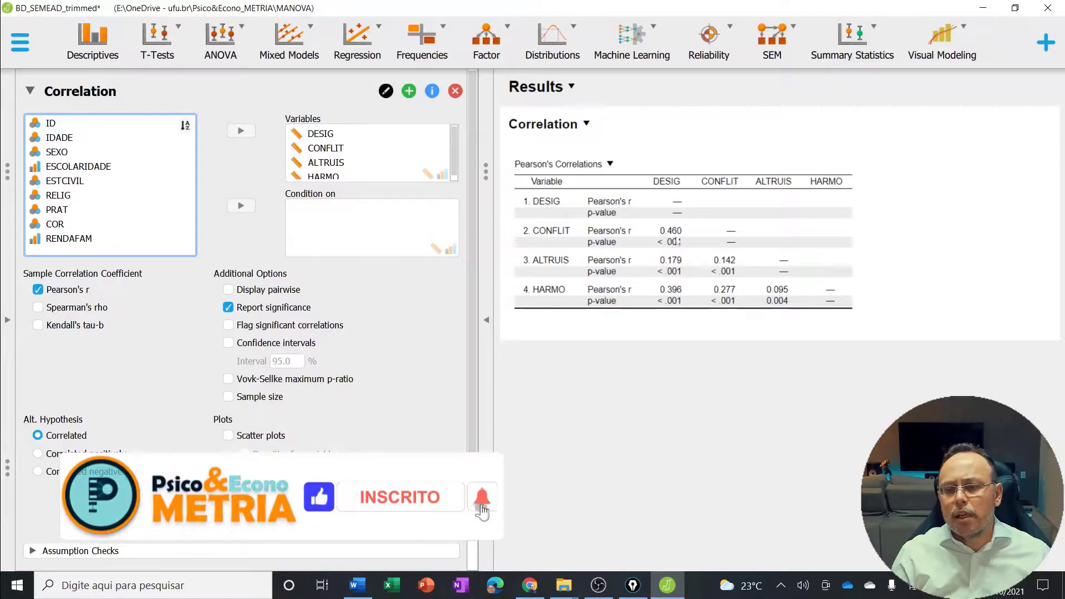
left_click(55, 312)
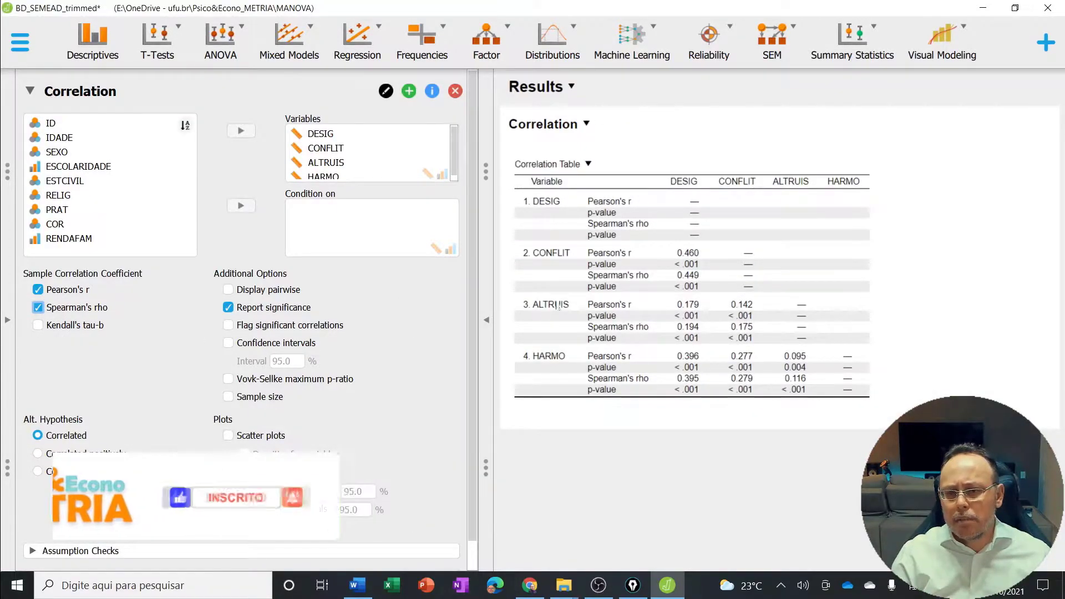
left_click(69, 290)
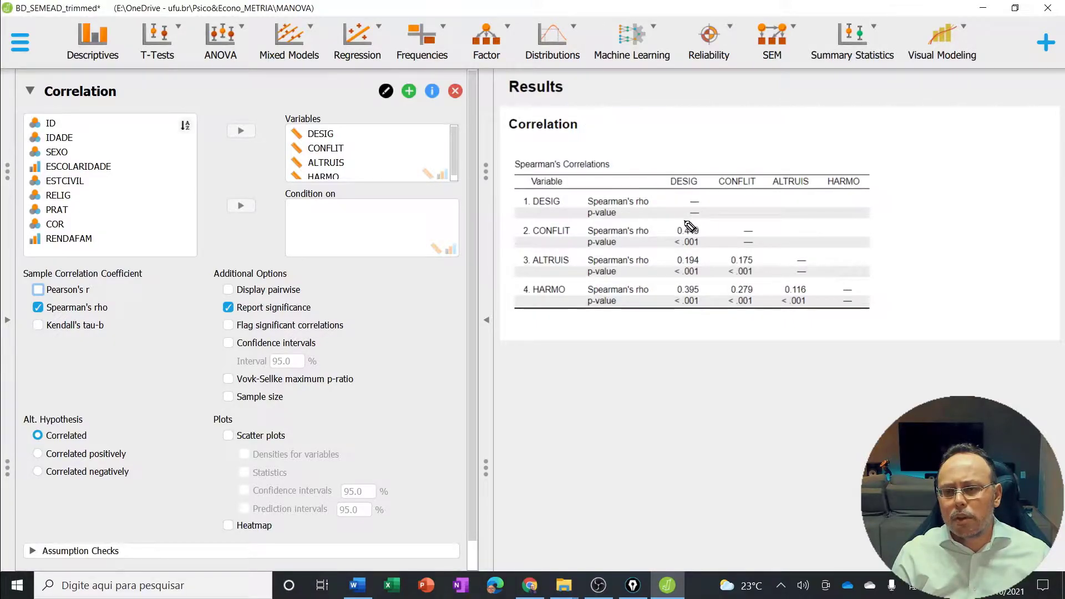
mouse_move(697, 217)
left_mouse_down()
mouse_move(712, 232)
mouse_move(683, 216)
left_mouse_up()
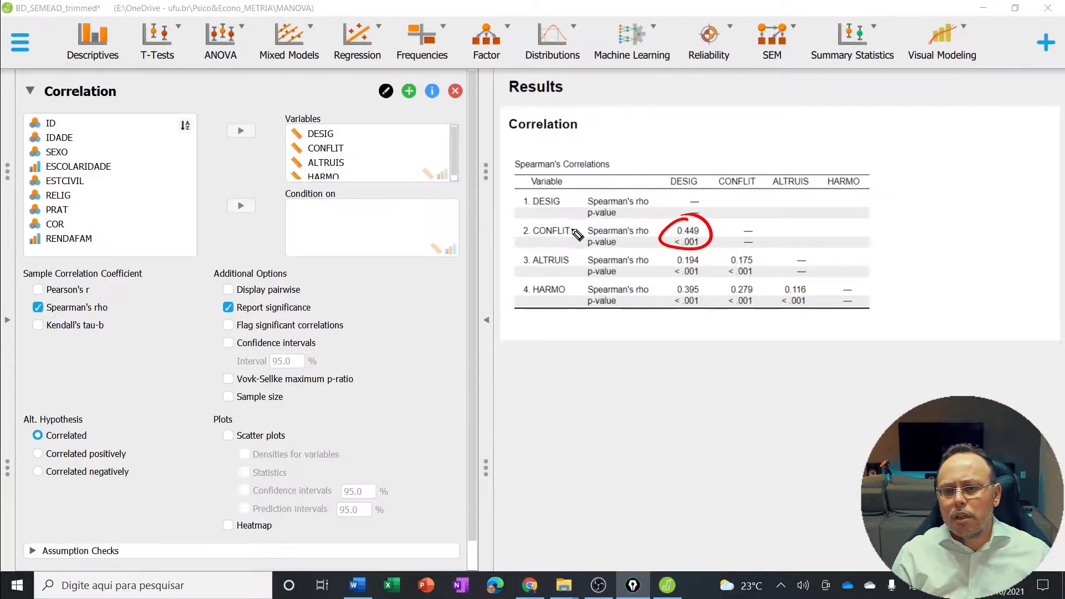
mouse_move(693, 253)
left_mouse_down()
mouse_move(667, 267)
mouse_move(700, 254)
left_mouse_up()
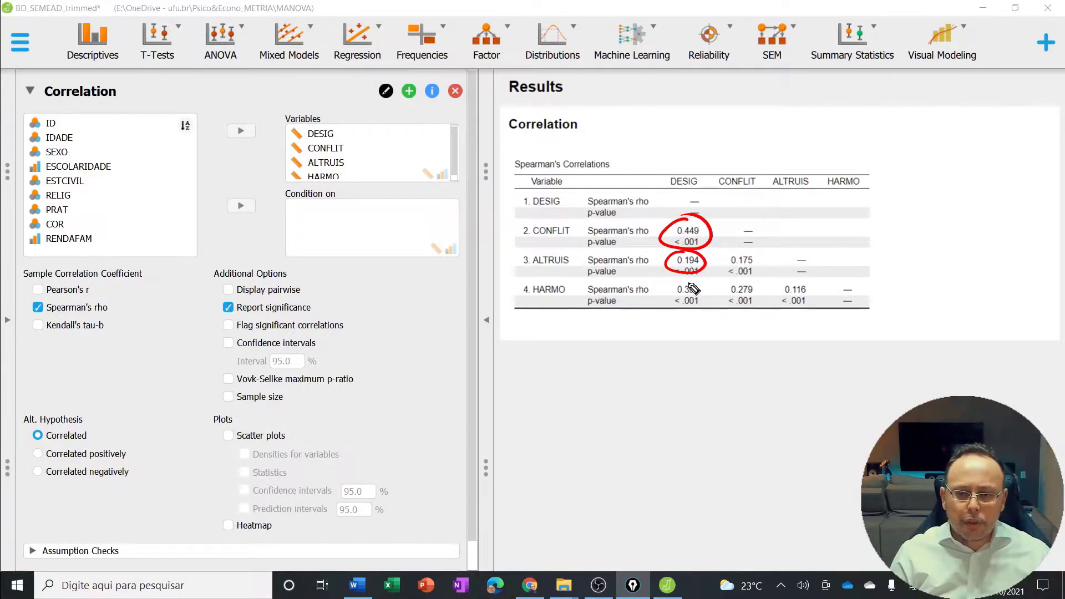
left_click_drag(687, 281, 702, 276)
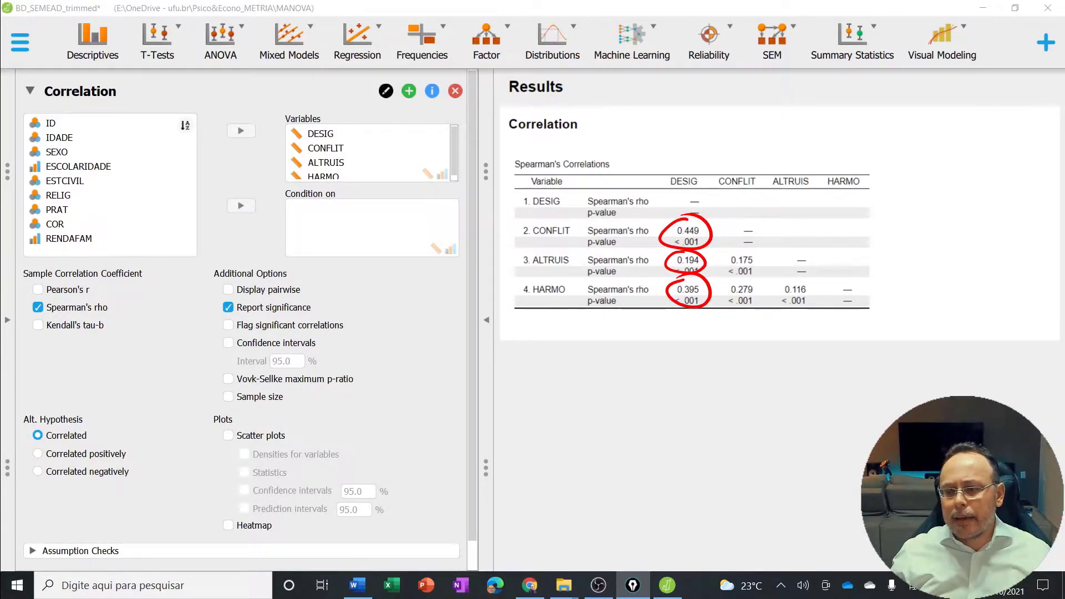
key("ctrl+shift+7")
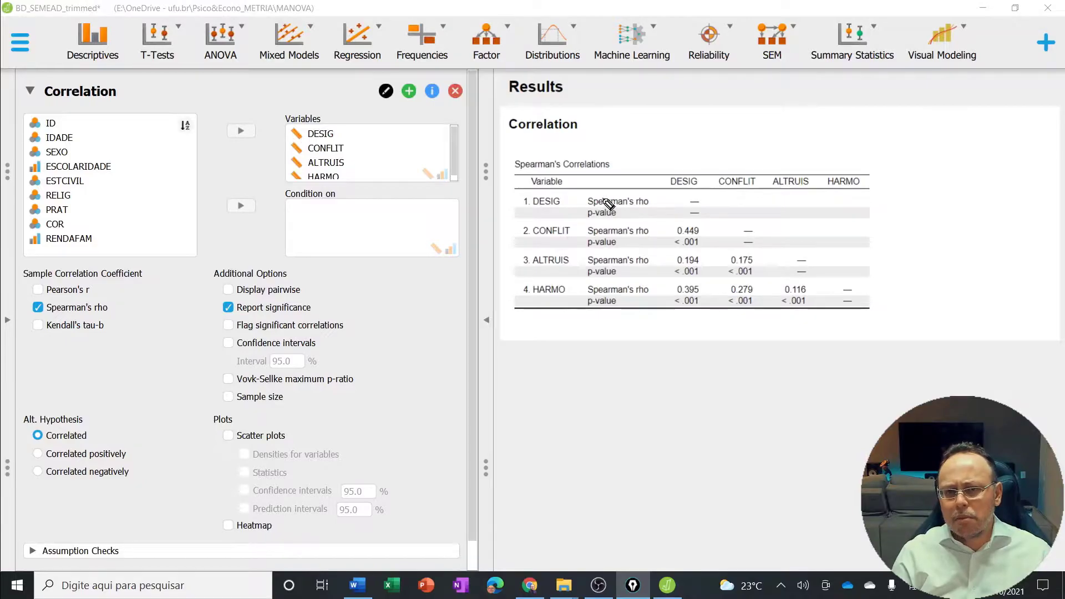
key("ctrl+shift+2")
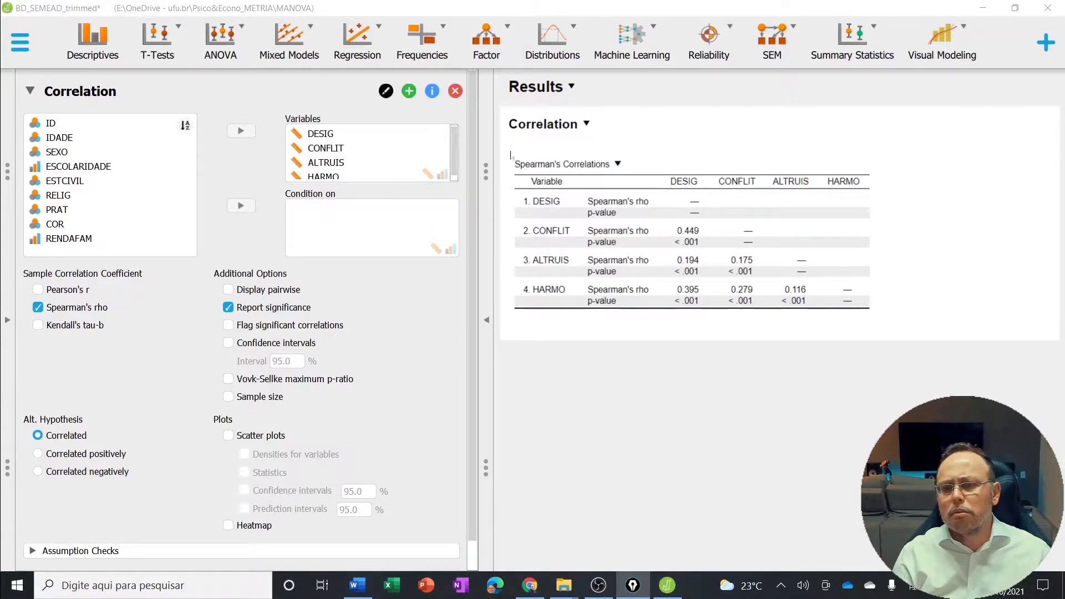
Add a classical MANOVA with DESIG, CONFLIT, ALTRUIS and HARMO as the dependent variables.
left_click(227, 52)
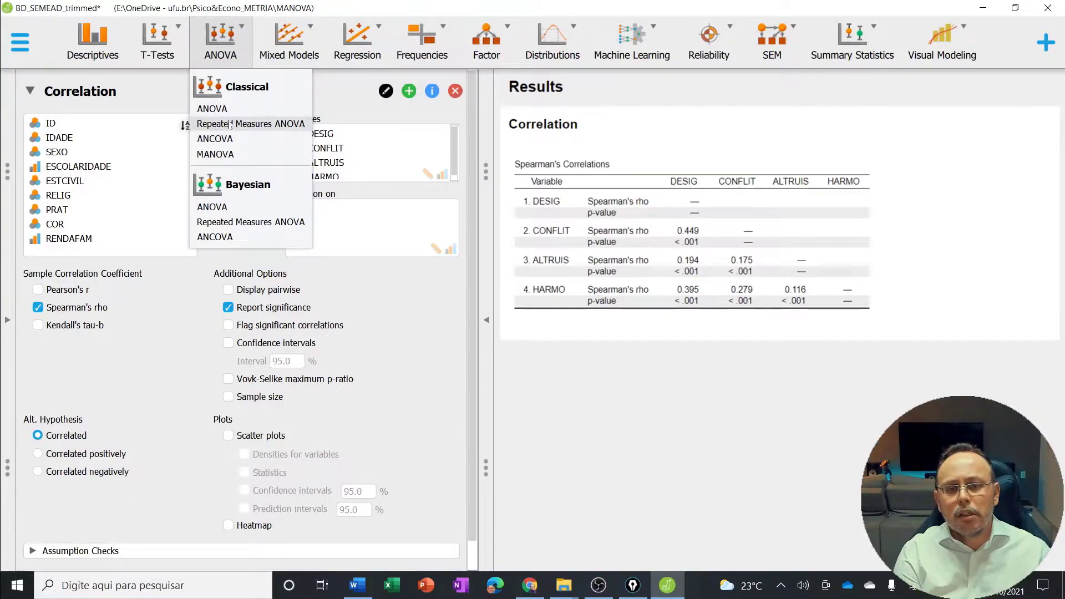
left_click(228, 156)
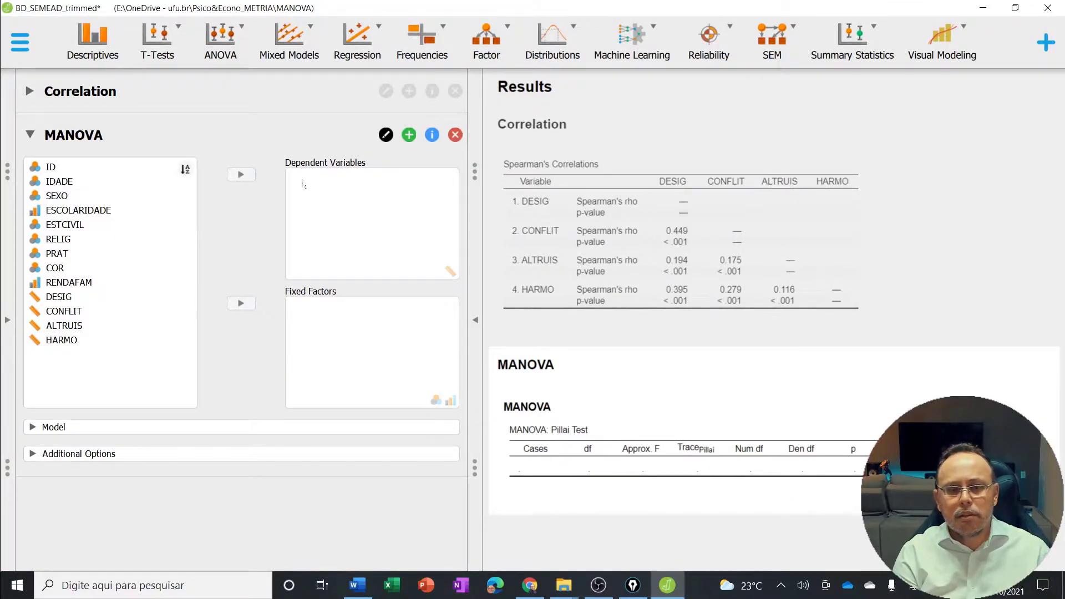
left_click(72, 298)
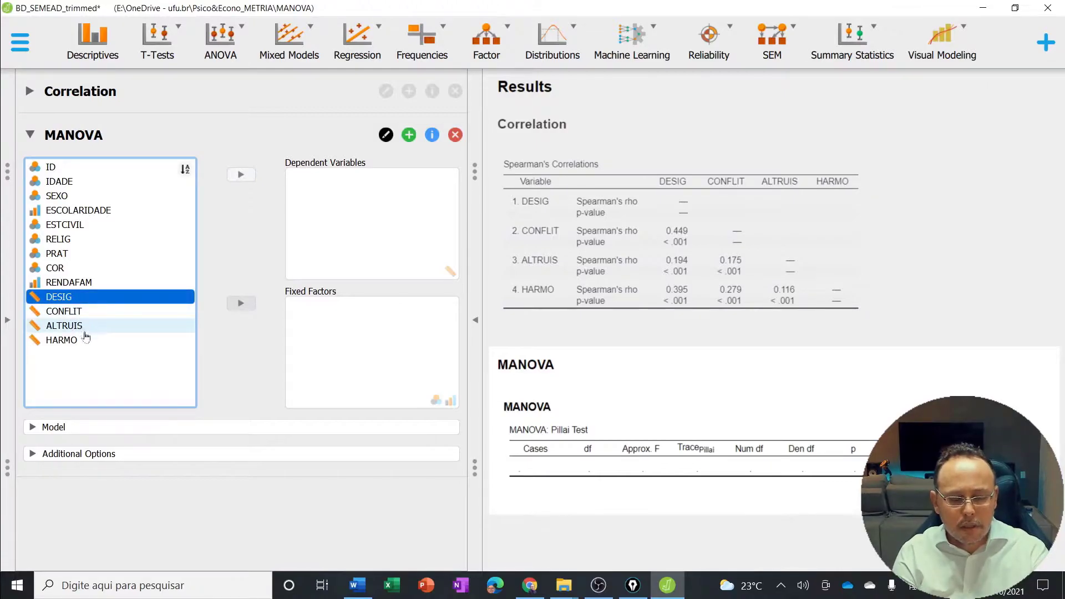
left_click(74, 342, "shift")
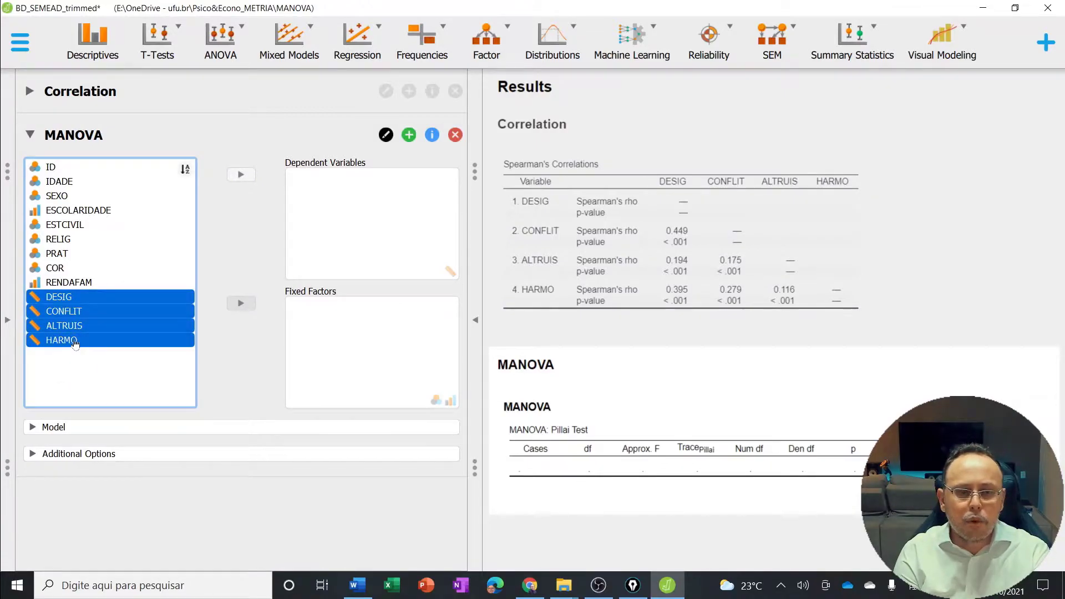
left_click(241, 174)
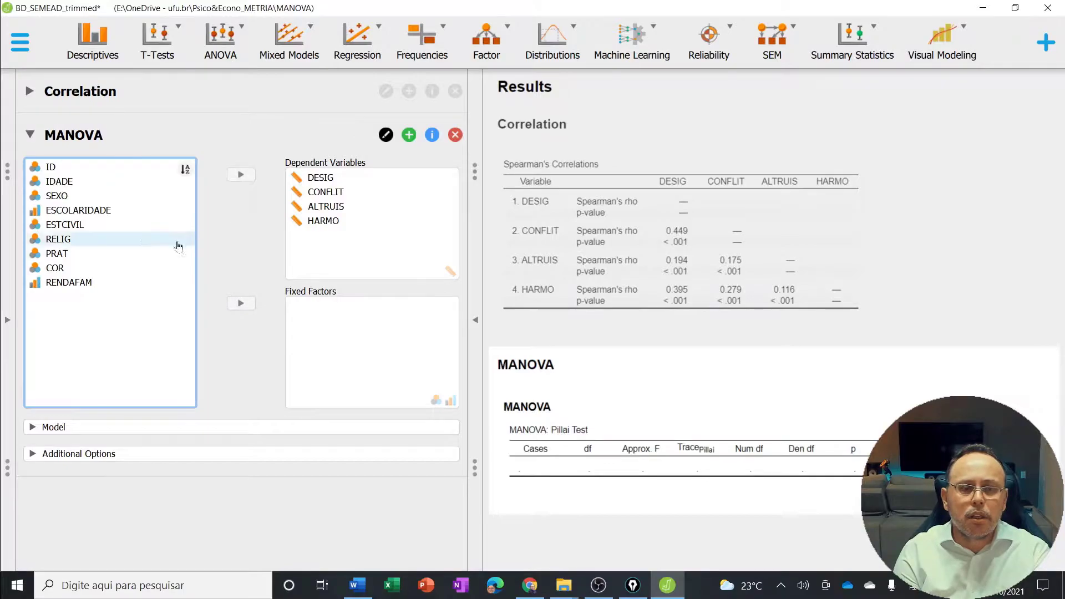
Assign IDADE, SEXO, ESCOLARIDADE, ESTCIVIL, RELIG, PRAT, COR and RENDAFAM as fixed factors of the MANOVA.
left_click(67, 182)
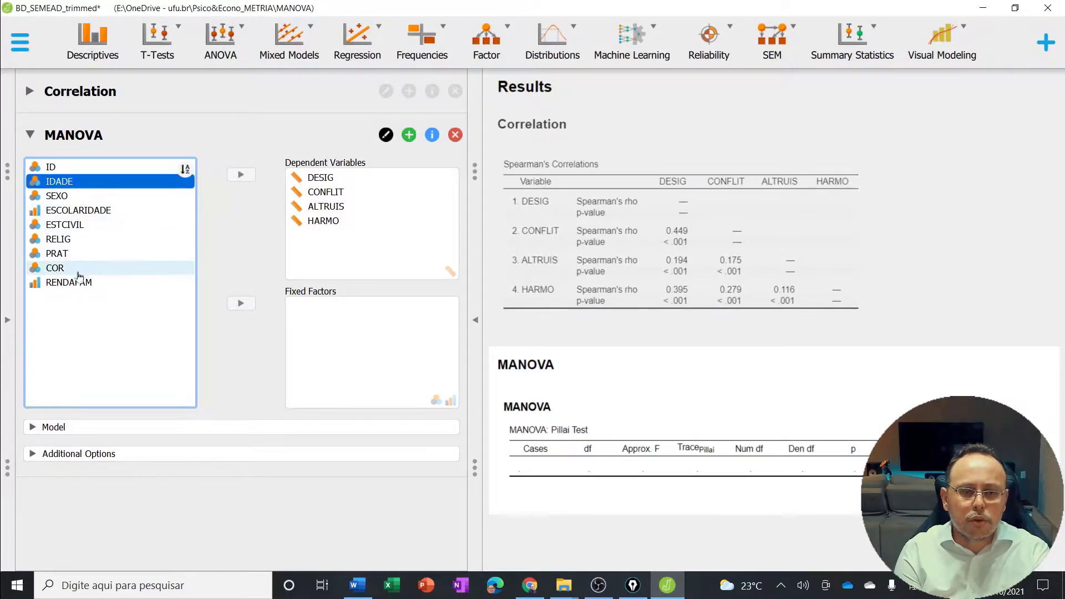
left_click(76, 283, "shift")
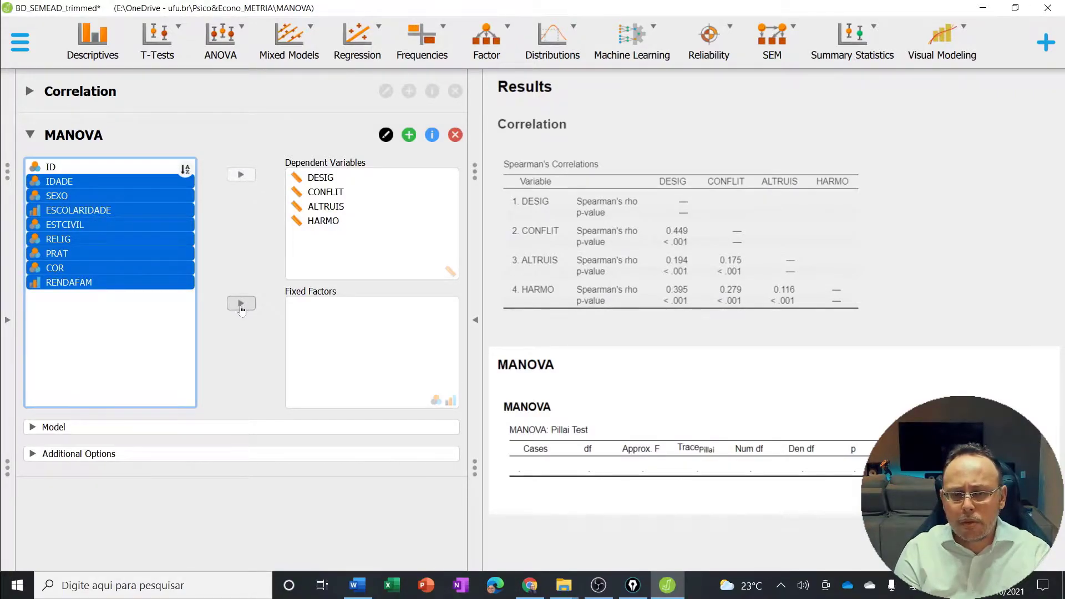
left_click(241, 305)
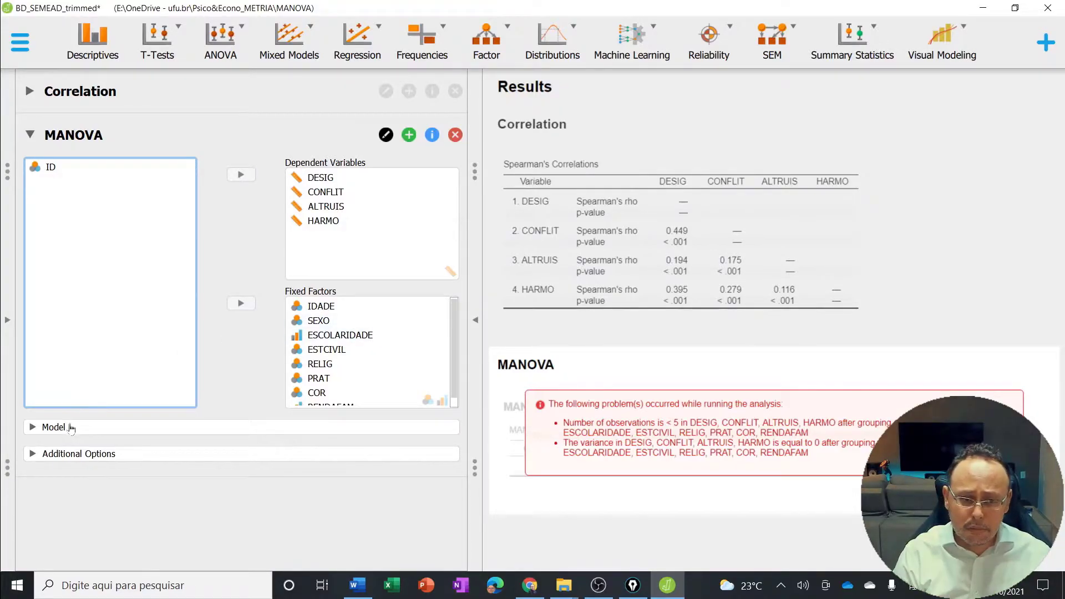
Remove all interaction terms from the MANOVA model, keeping only the main effects of the eight fixed factors.
left_click(64, 428)
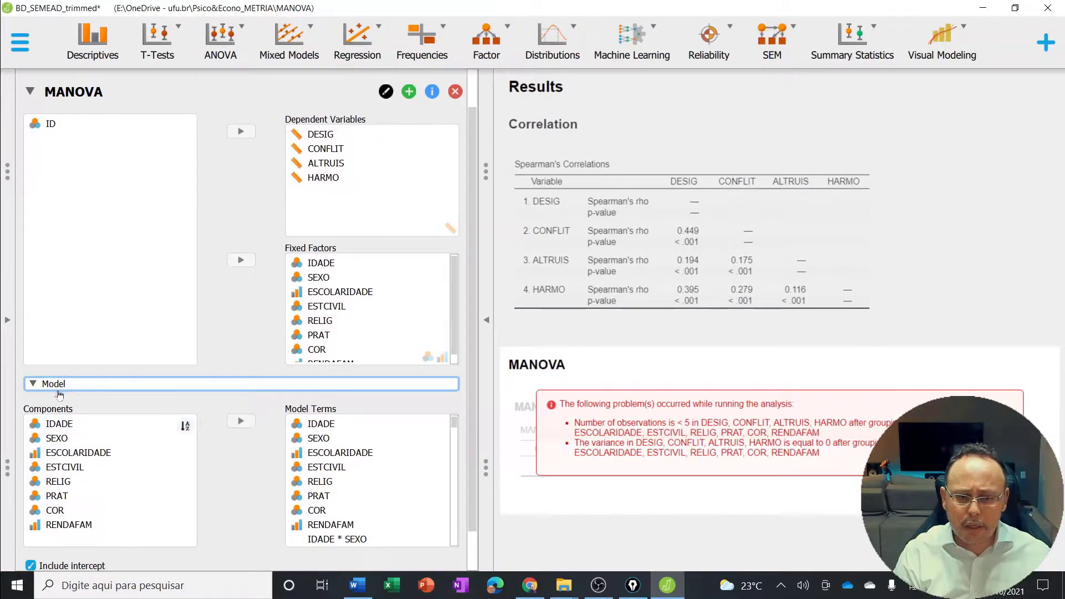
scroll(476, 332, "down", 2)
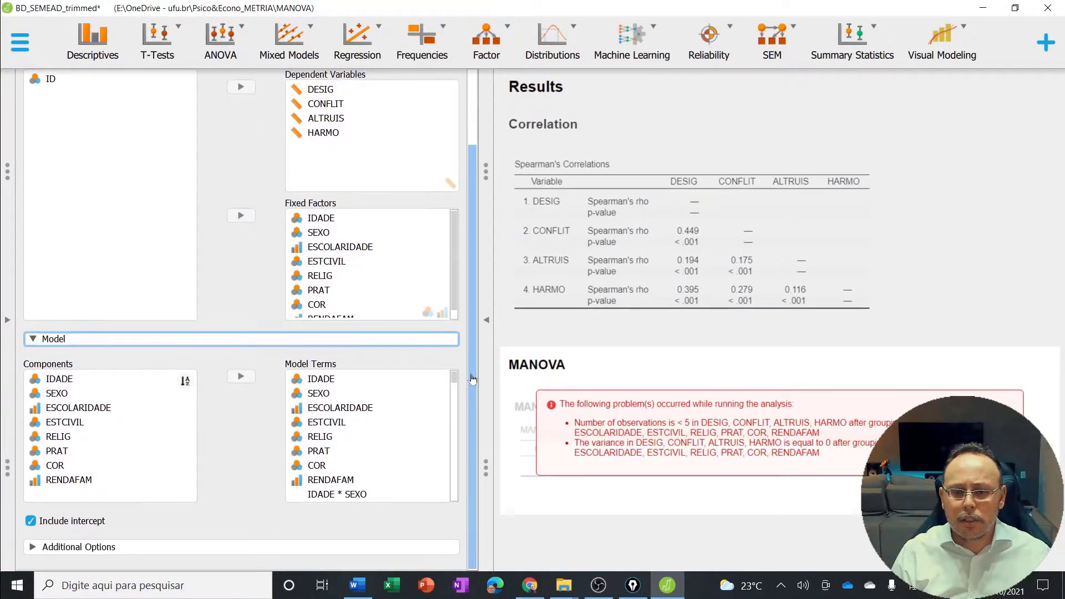
mouse_move(454, 379)
left_mouse_down()
mouse_move(452, 503)
mouse_move(453, 394)
left_mouse_up()
left_click(361, 427)
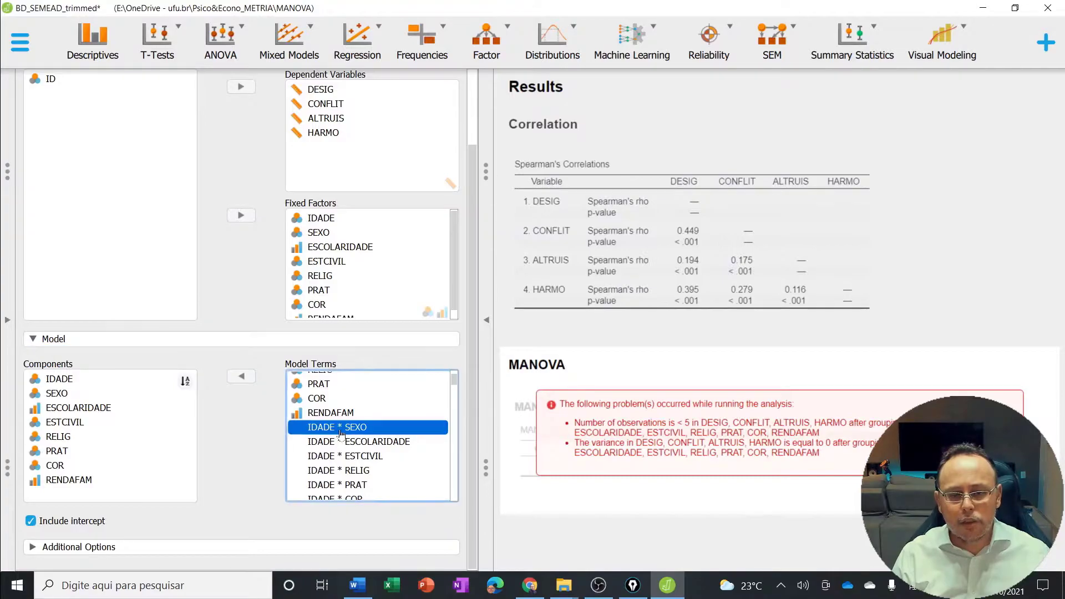
left_click_drag(454, 384, 454, 497)
left_click(433, 493)
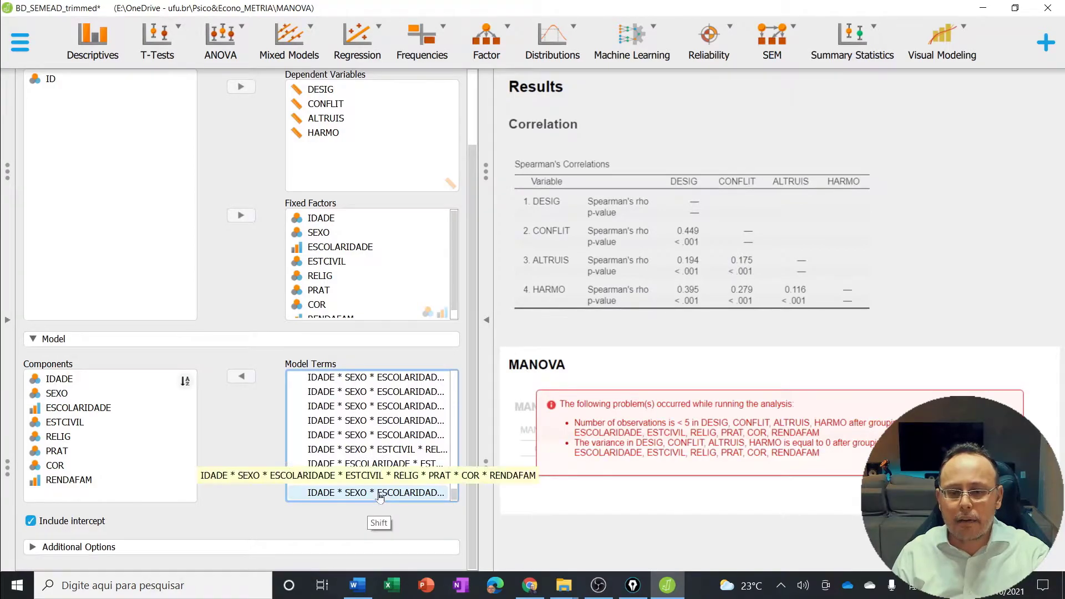
key("ctrl+a")
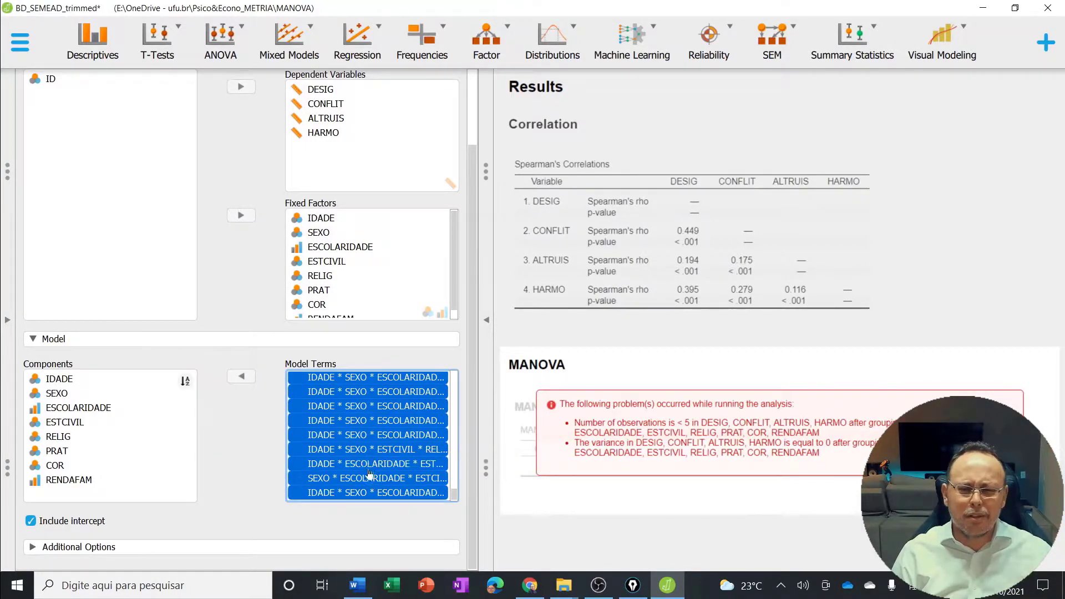
left_click(242, 378)
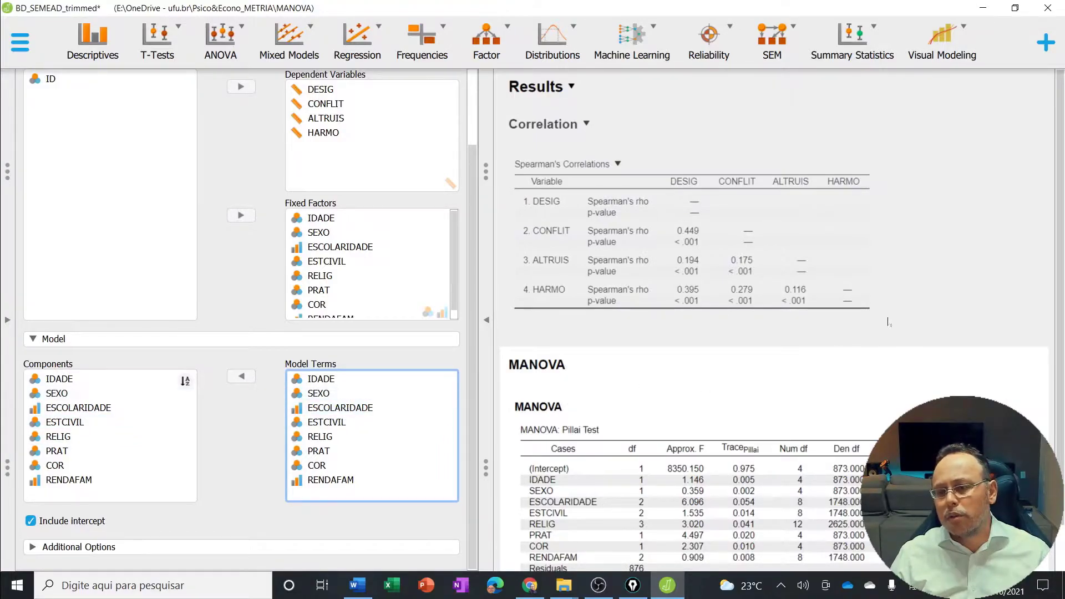
scroll(763, 427, "down", 1)
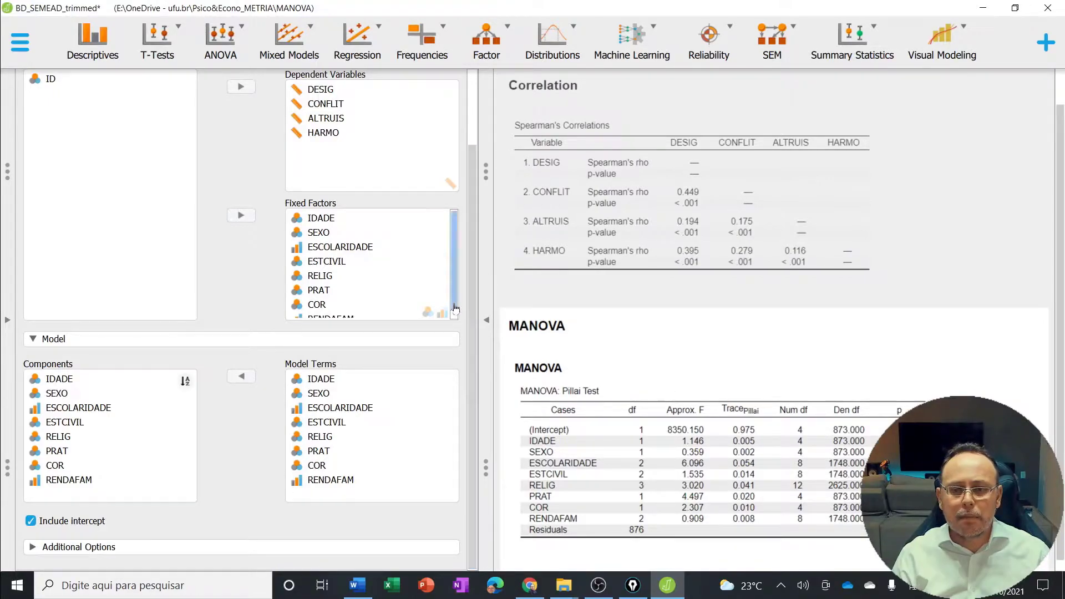
scroll(447, 344, "up", 1)
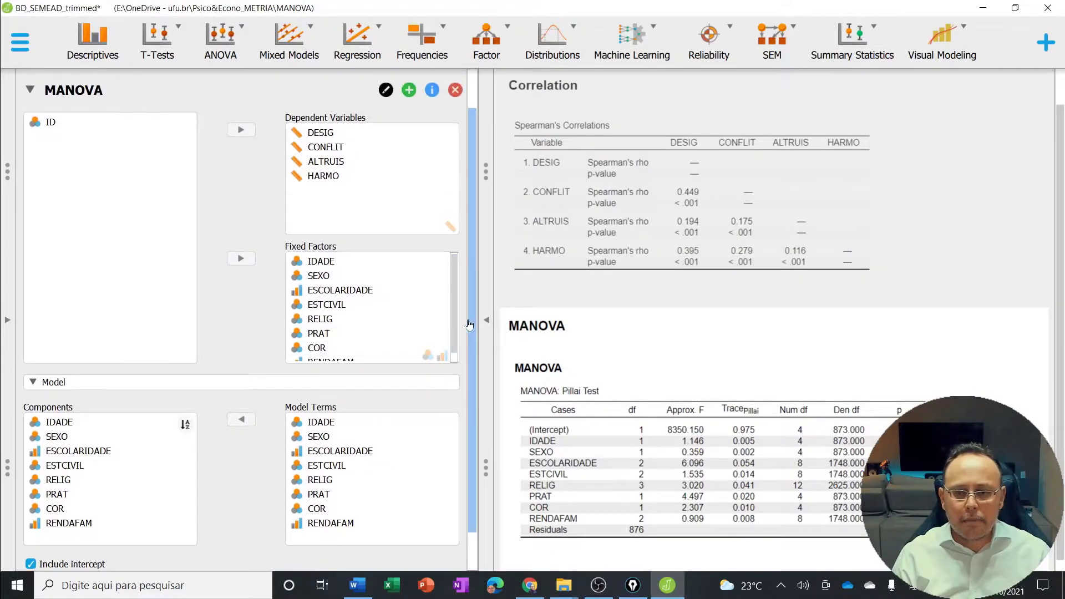
scroll(411, 373, "down", 1)
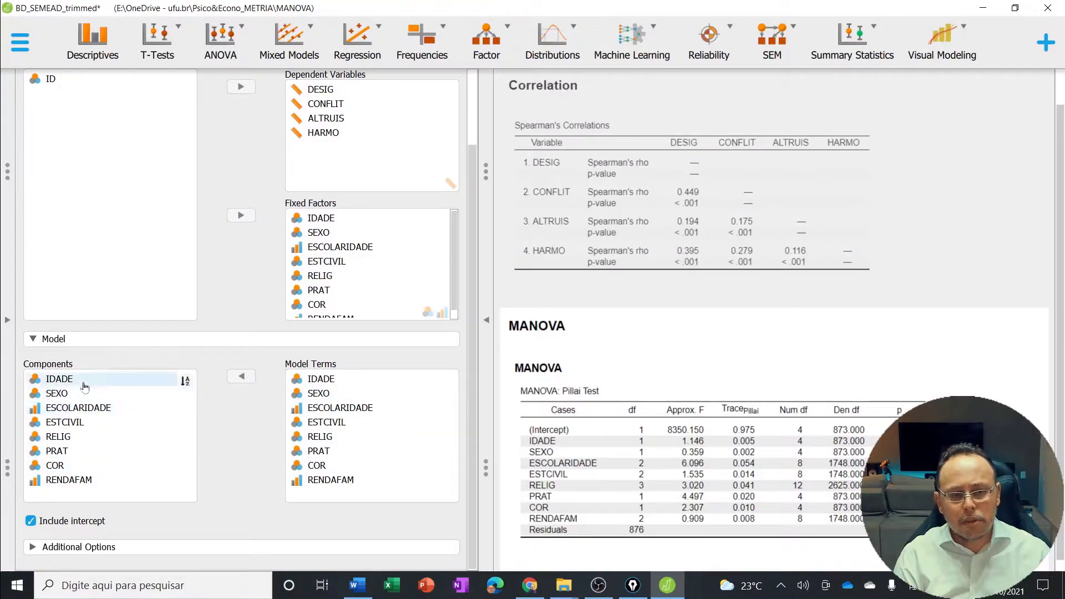
left_click(68, 339)
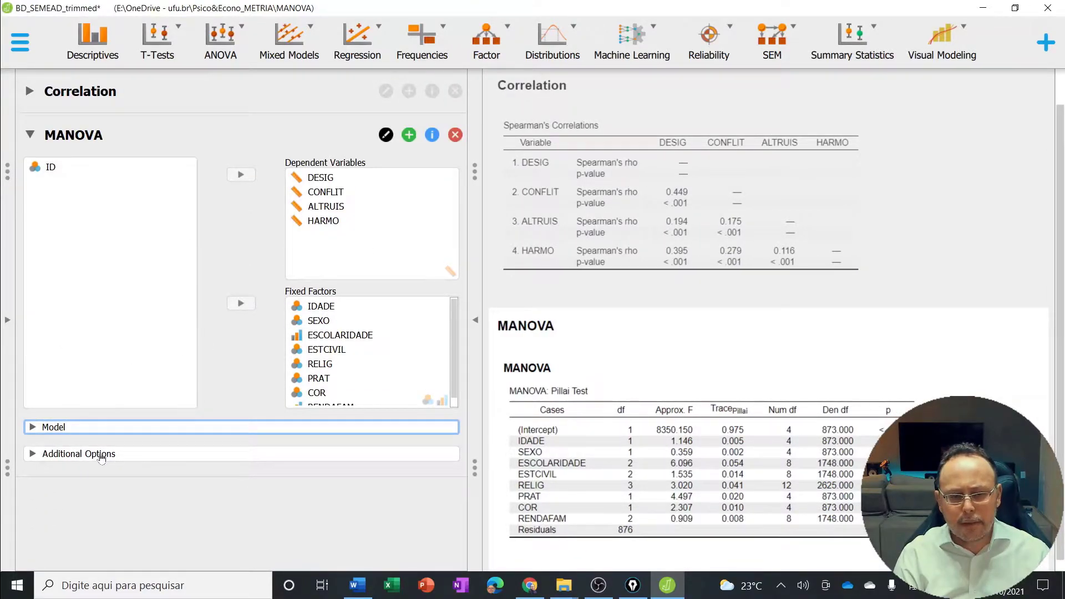
Add the multivariate normality assumption check to the MANOVA's additional options.
left_click(101, 454)
scroll(402, 368, "down", 1)
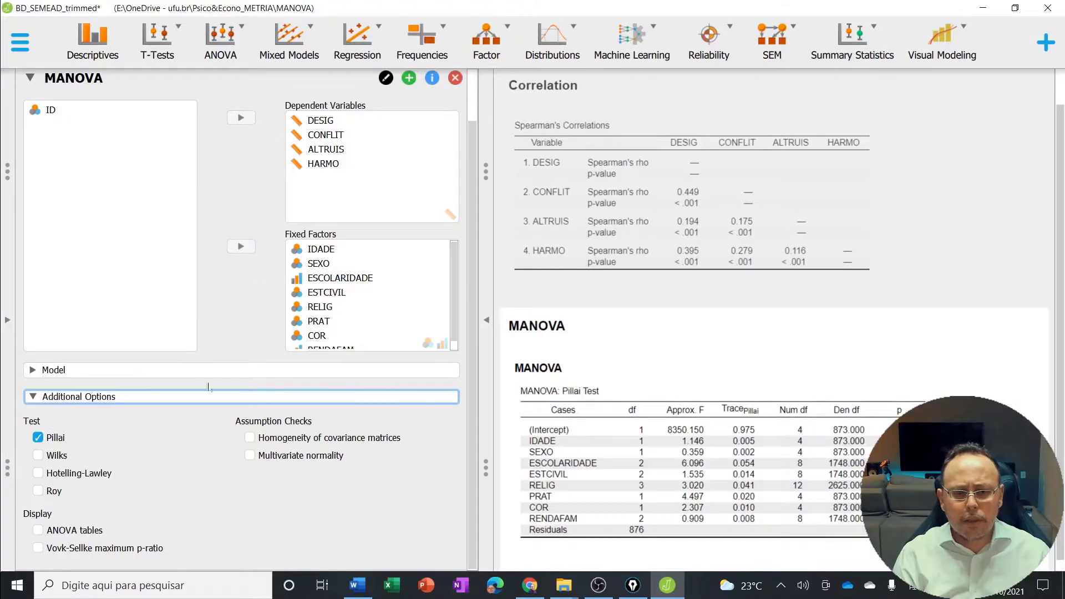
left_click(267, 460)
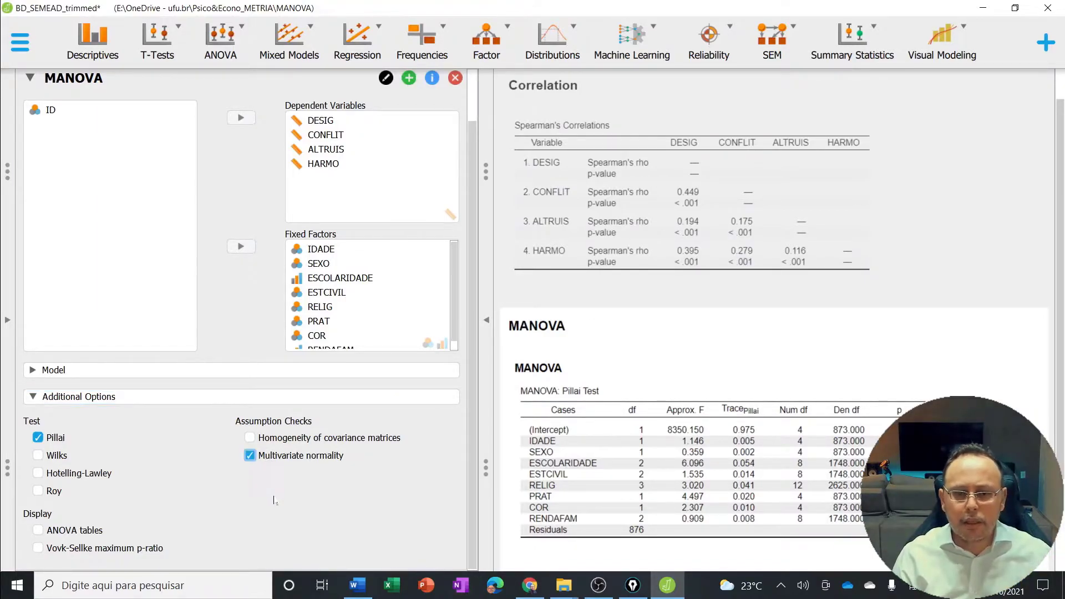
left_click(279, 442)
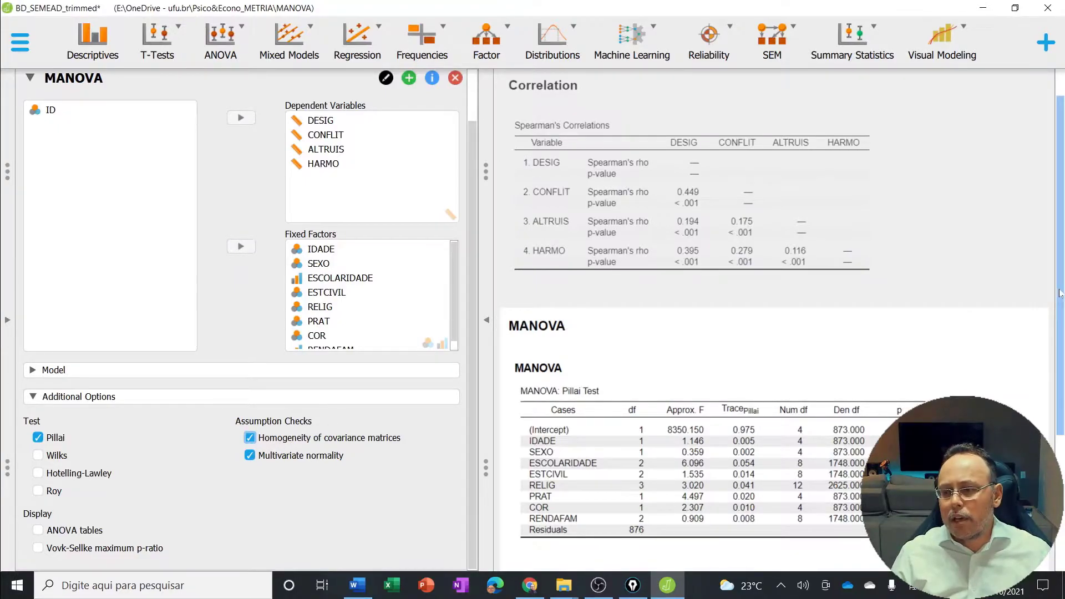
scroll(1013, 312, "down", 4)
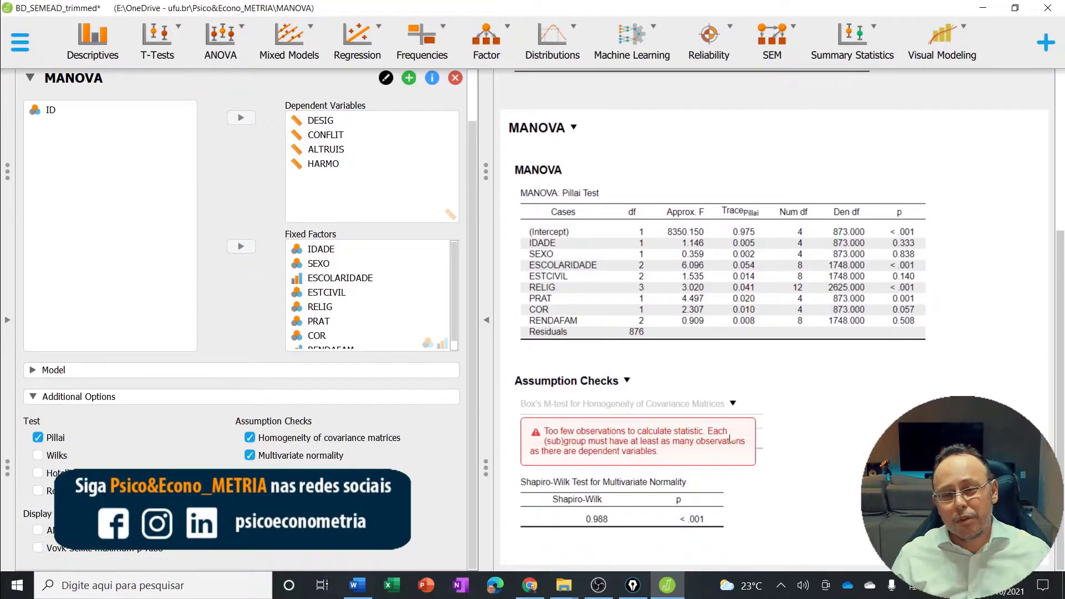
left_click(293, 439)
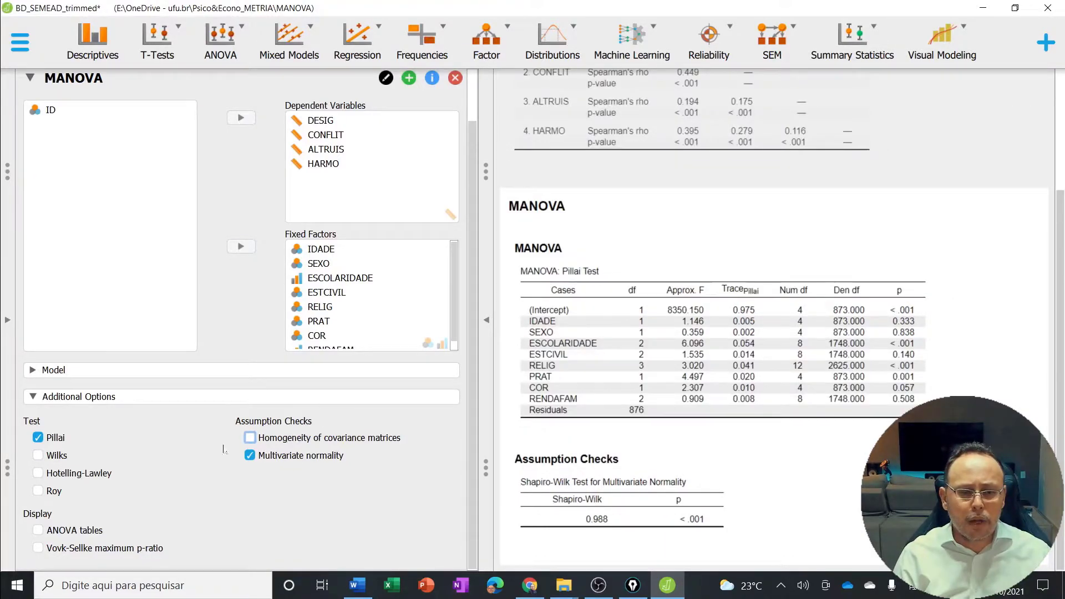
Include ANOVA tables and the Vovk-Sellke maximum p-ratio in the MANOVA output.
left_click(65, 533)
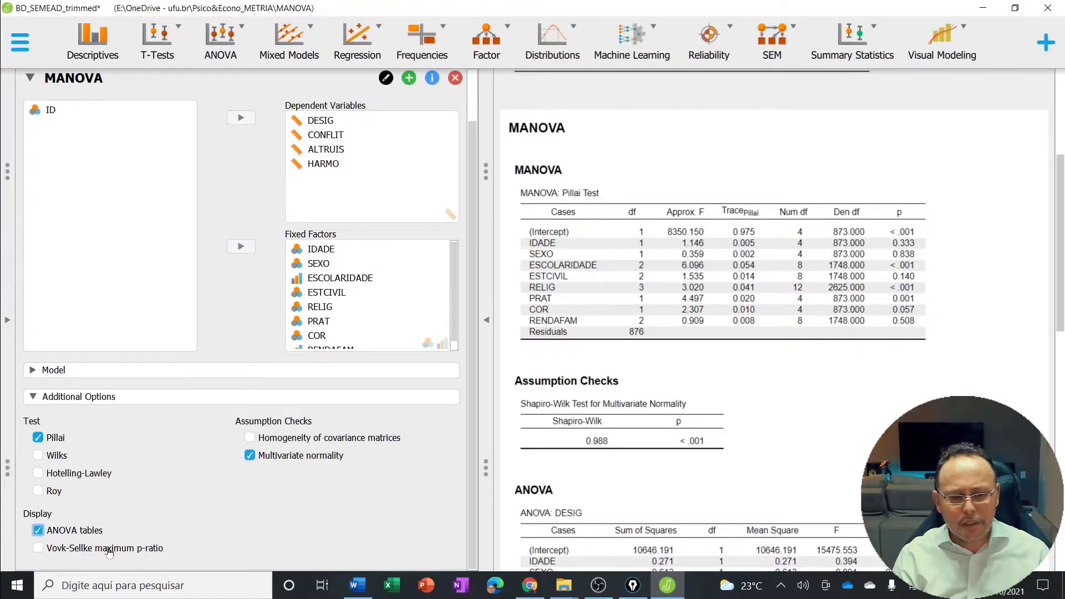
left_click(109, 550)
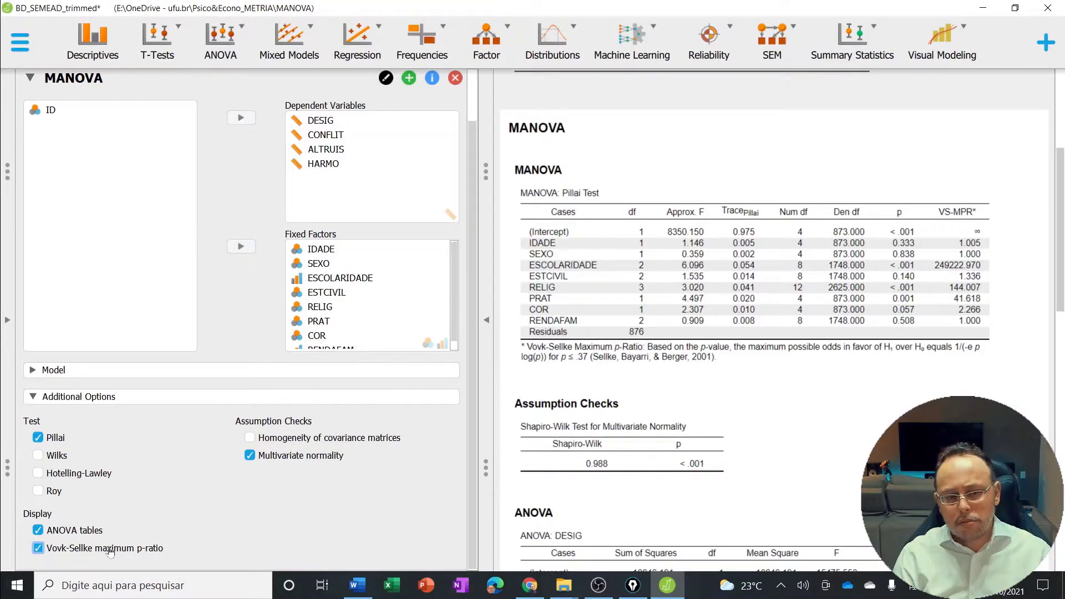
mouse_move(472, 261)
left_mouse_down()
mouse_move(470, 215)
mouse_move(473, 277)
left_mouse_up()
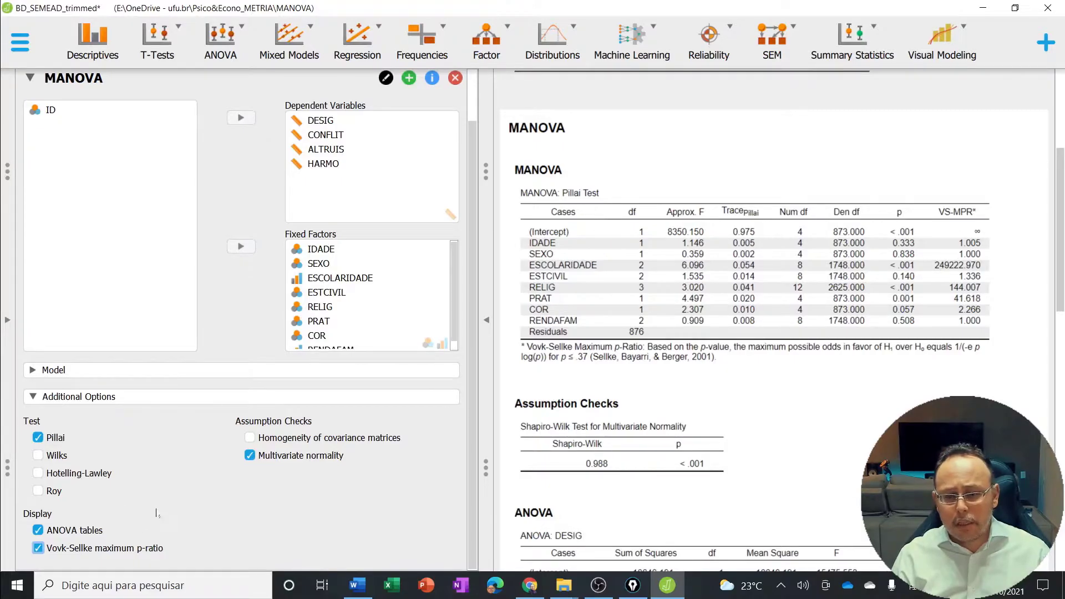
Switch to Chrome to view the Vovk-Sellke MPR page and its address, and return to JASP.
left_click(533, 593)
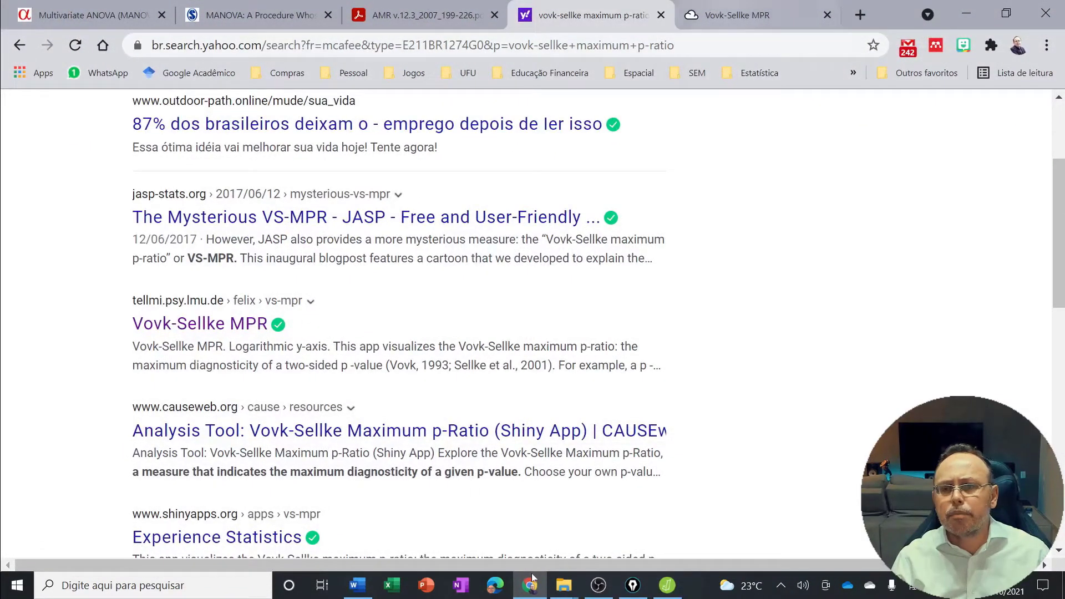
left_click(728, 14)
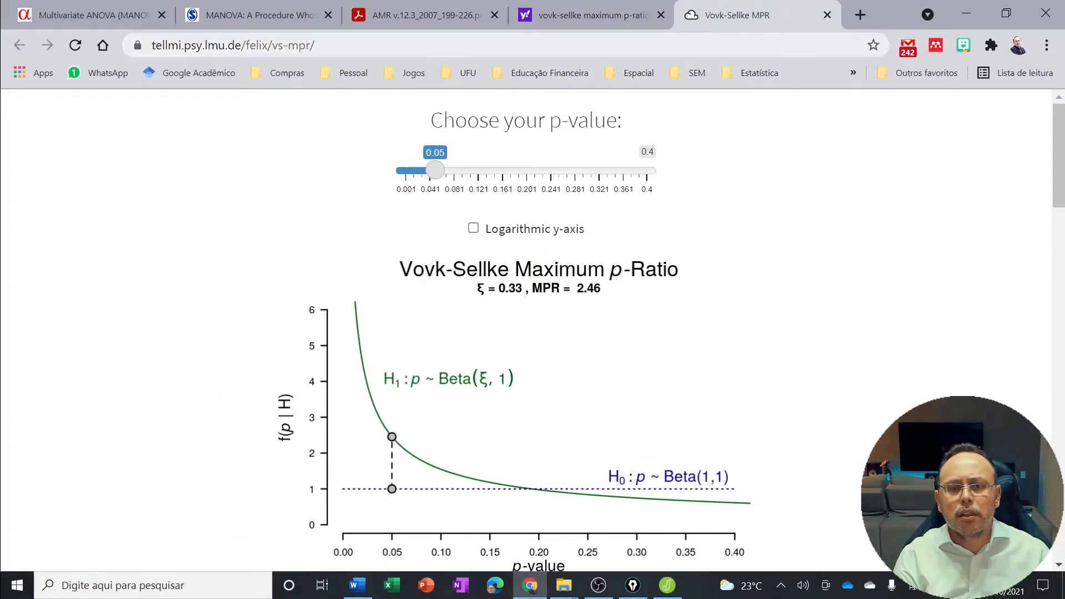
left_click(233, 45)
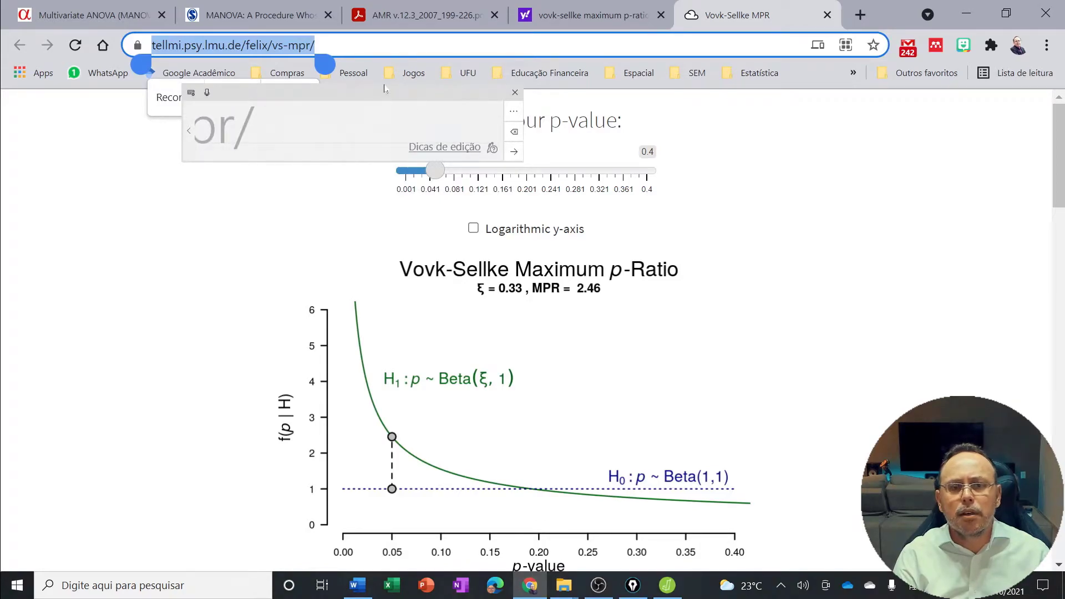
left_click(514, 94)
left_click(667, 585)
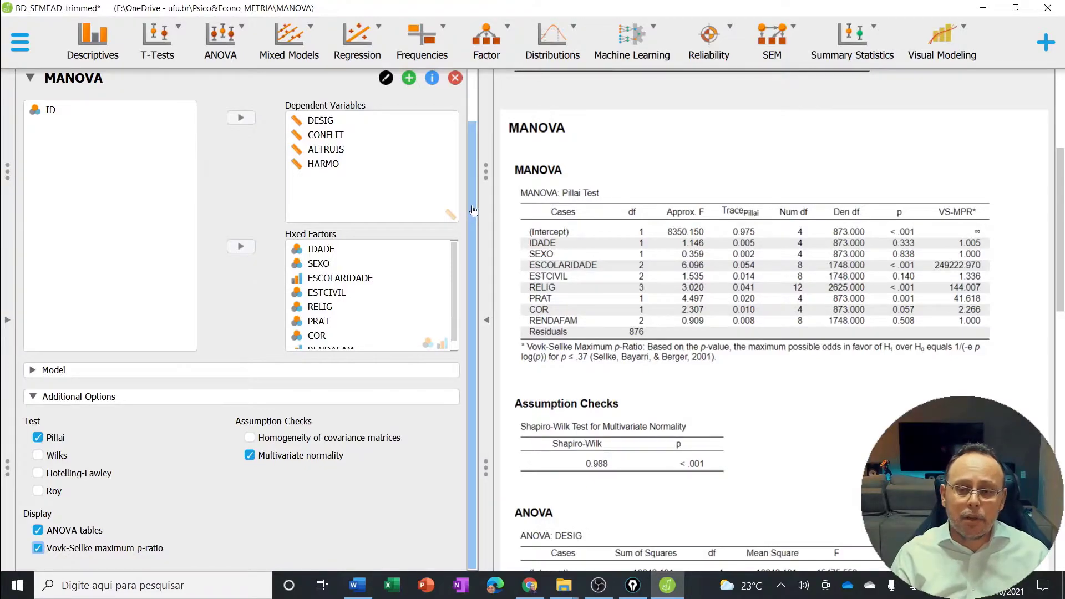
Annotate the MANOVA table in red pen, starring ESCOLARIDADE, RELIG and PRAT and circling ESCOLARIDADE's p-value and the Pillai Test title.
scroll(472, 210, "up", 1)
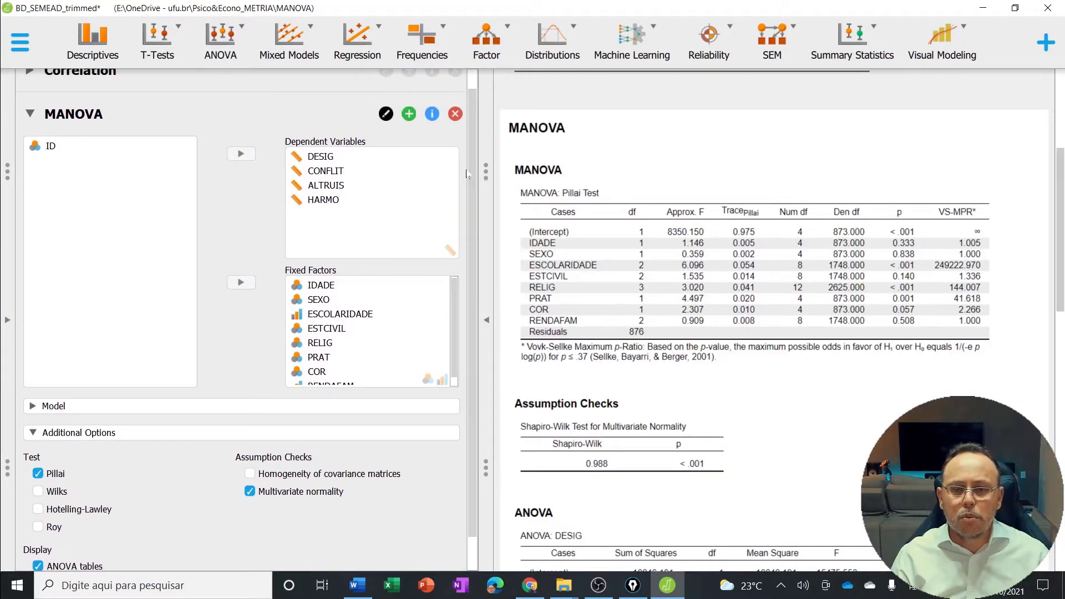
scroll(476, 213, "down", 1)
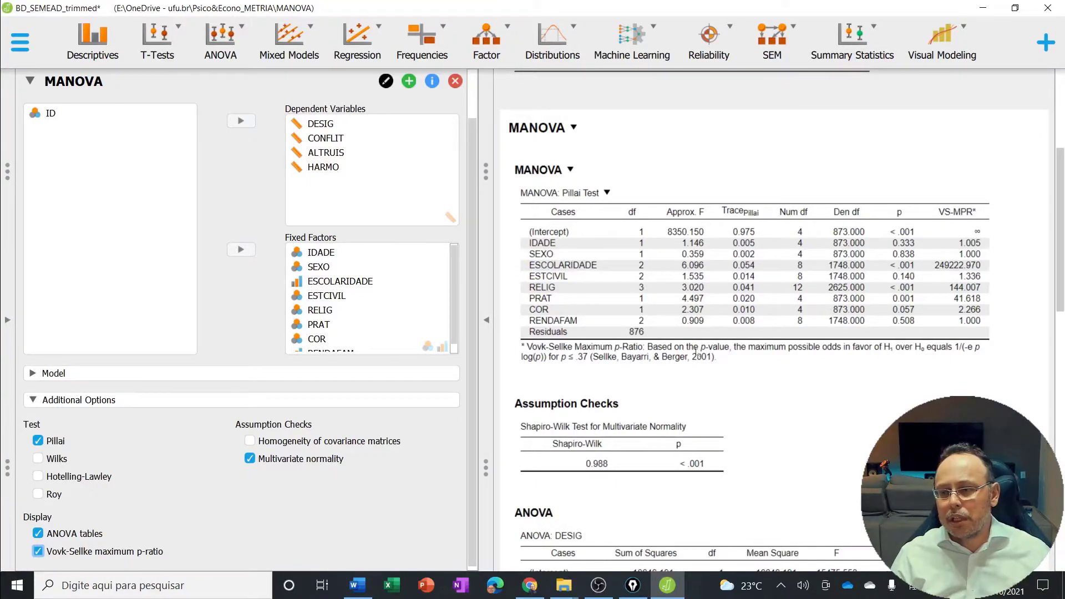
left_click_drag(1061, 222, 1060, 230)
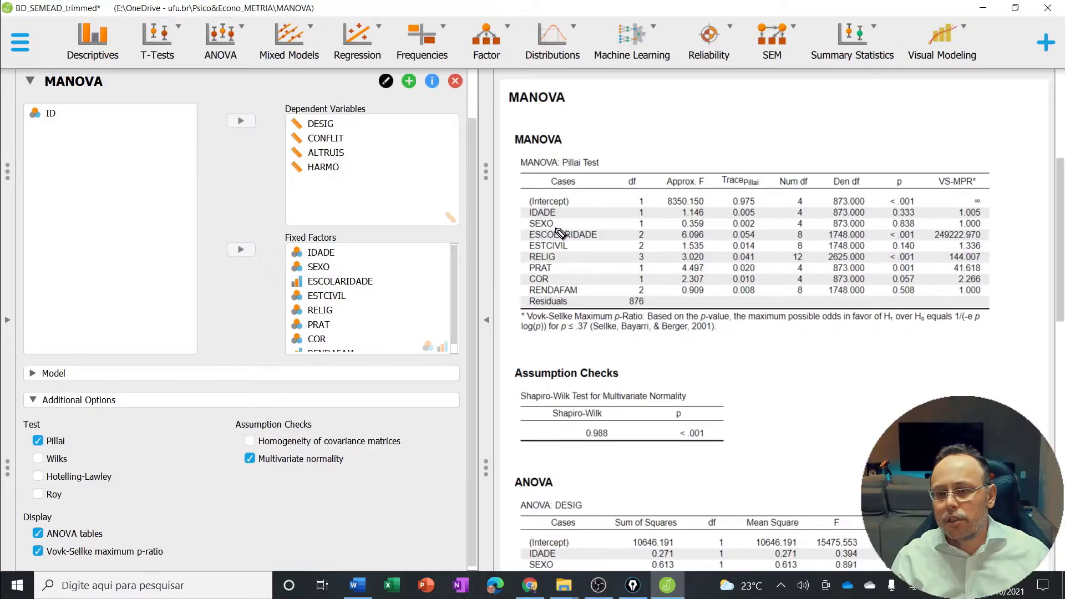
left_click_drag(605, 229, 611, 238)
left_click_drag(611, 228, 599, 239)
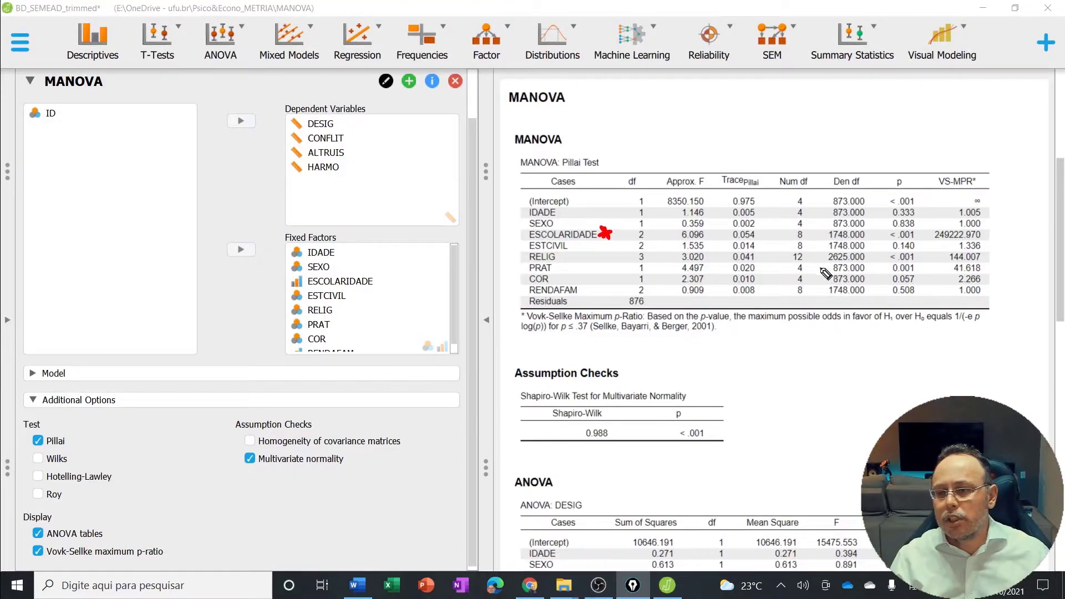
mouse_move(912, 224)
left_mouse_down()
mouse_move(924, 249)
mouse_move(888, 229)
left_mouse_up()
left_click_drag(578, 154, 581, 150)
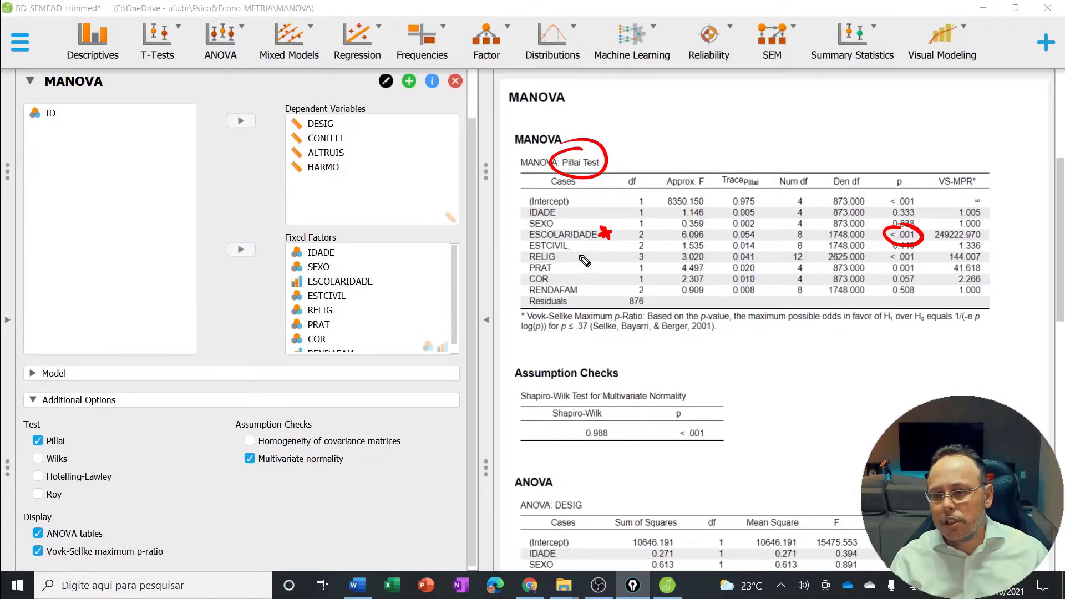
left_click_drag(565, 260, 564, 270)
left_click_drag(563, 265, 555, 271)
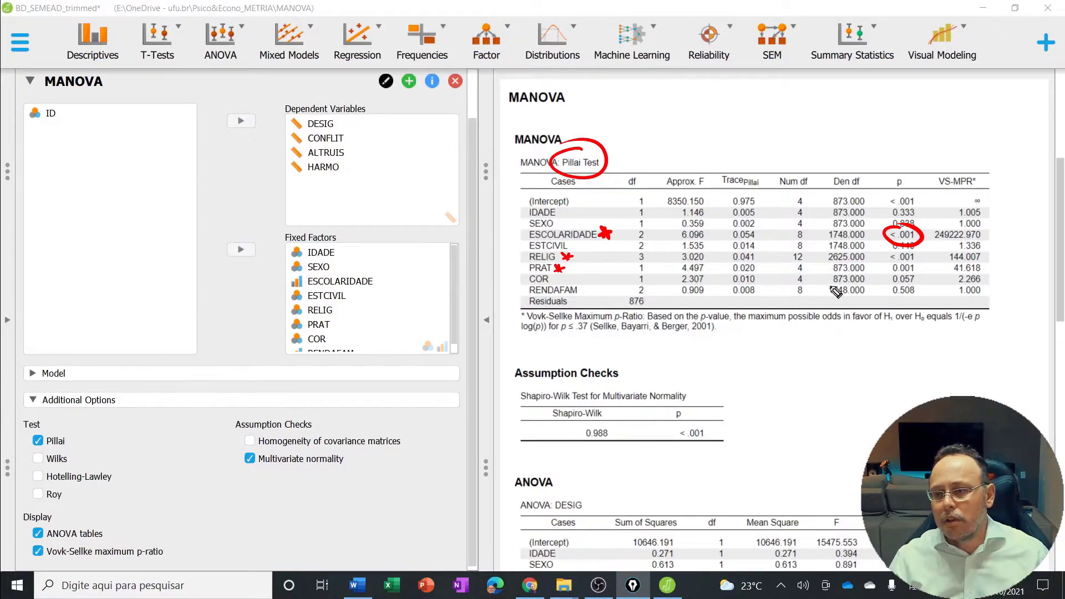
Circle the RELIG and PRAT p-values and the Shapiro-Wilk p-value, tick the Pillai Test, and clear all pen annotations.
mouse_move(898, 257)
left_mouse_down()
mouse_move(883, 268)
mouse_move(925, 266)
mouse_move(910, 251)
left_mouse_up()
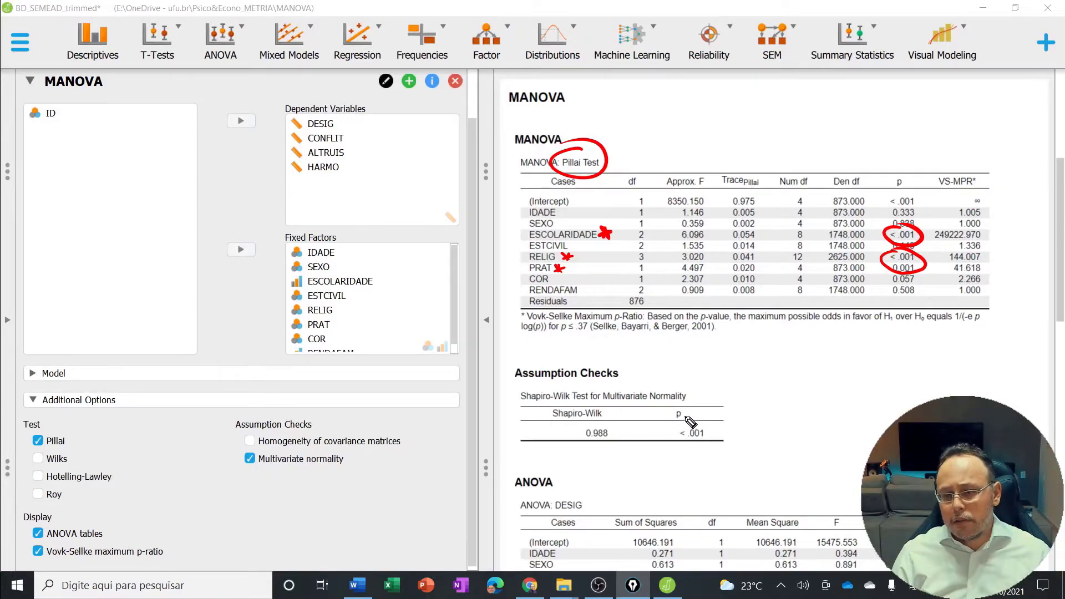
mouse_move(697, 412)
left_mouse_down()
mouse_move(719, 452)
mouse_move(694, 409)
left_mouse_up()
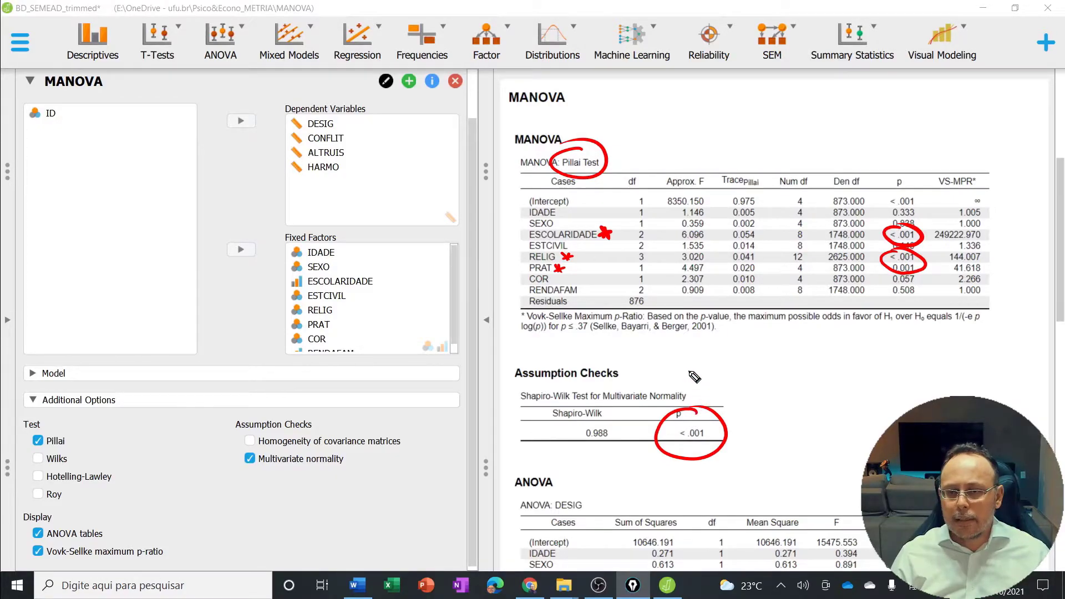
left_click_drag(610, 134, 666, 119)
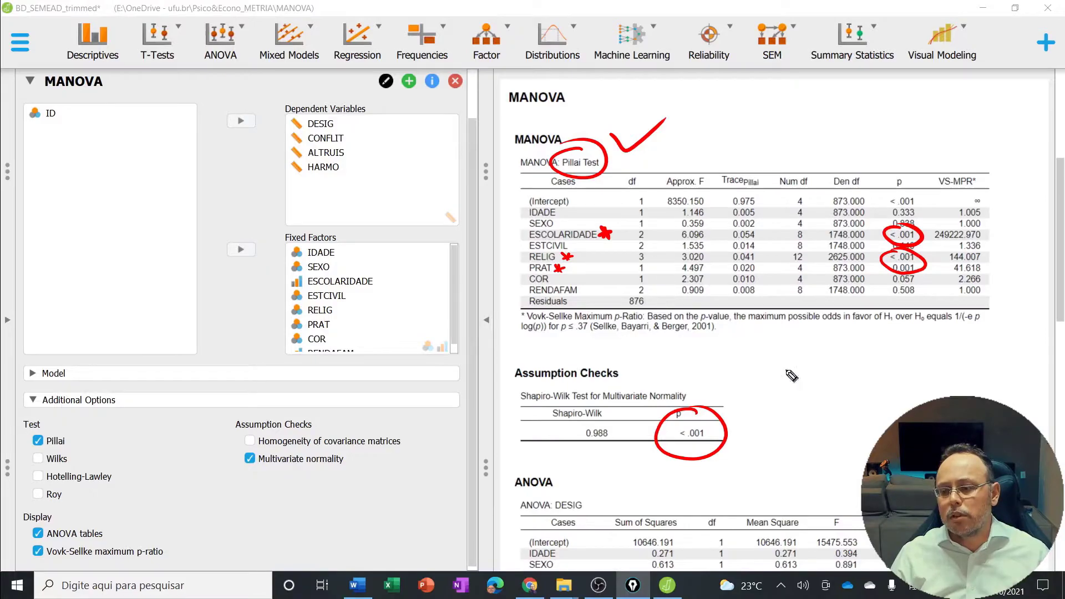
key("ctrl+shift+7")
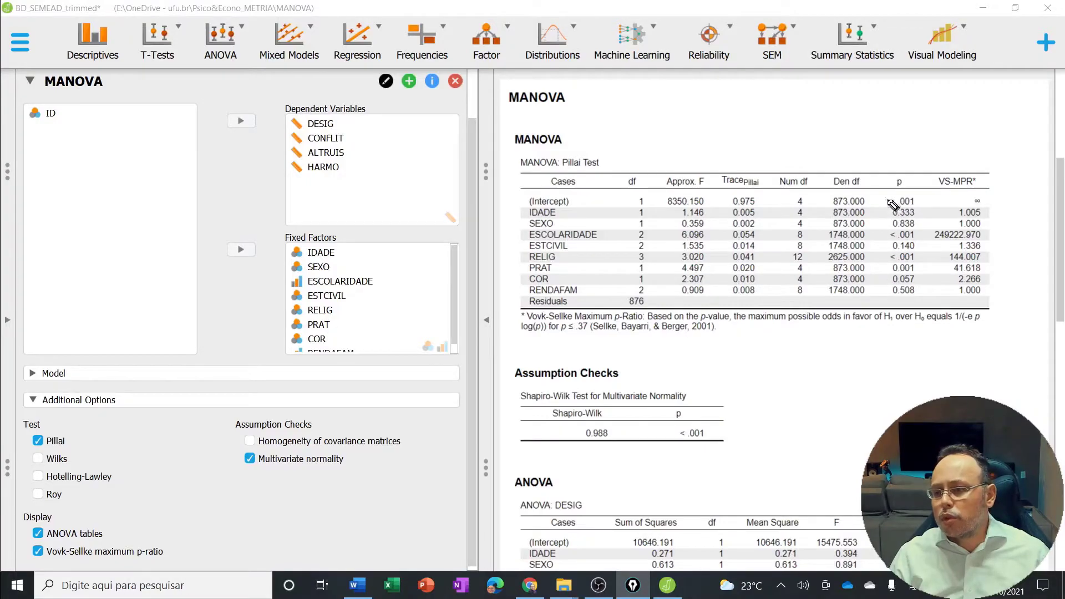
Tick ESCOLARIDADE, RELIG and PRAT and their VS-MPR values in the MANOVA table in red pen, and clear the annotations.
left_click_drag(605, 235, 584, 263)
left_click_drag(568, 261, 616, 233)
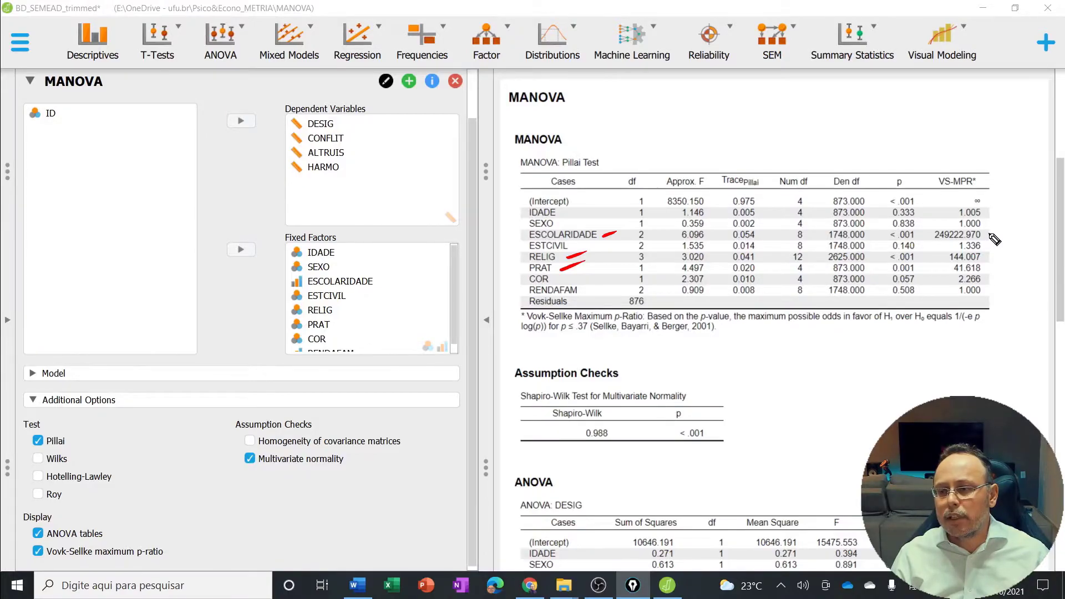
left_click_drag(991, 235, 1003, 224)
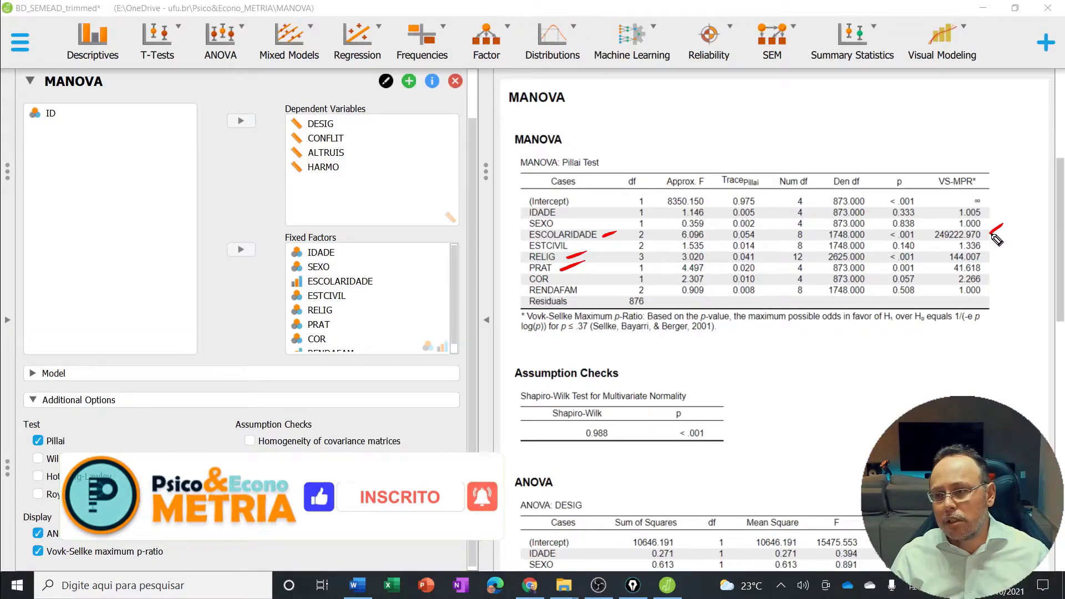
left_click_drag(987, 256, 999, 251)
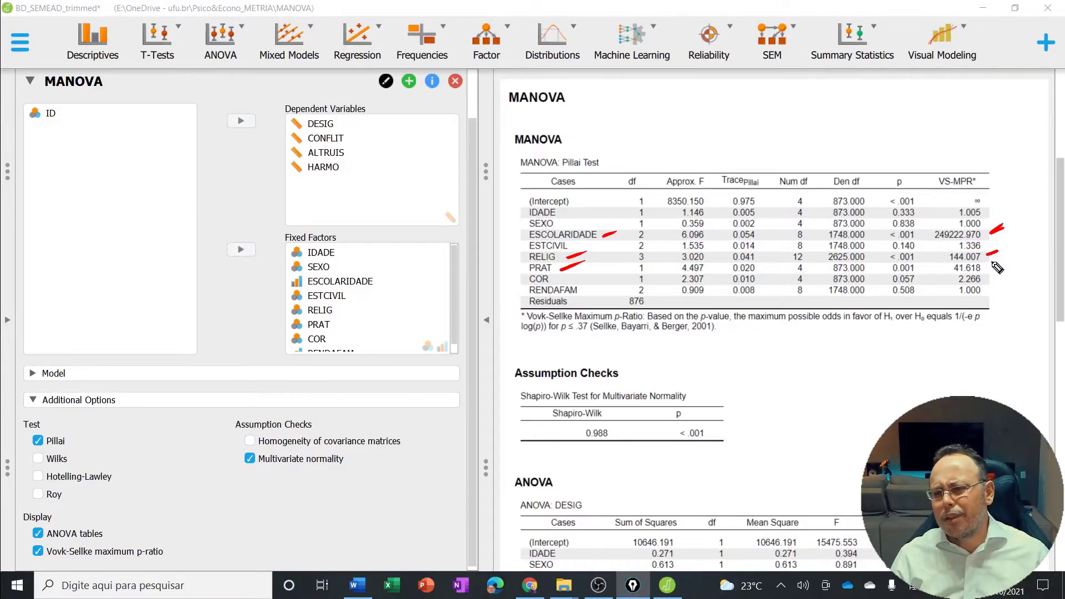
left_click(987, 267)
left_click_drag(988, 269, 1000, 263)
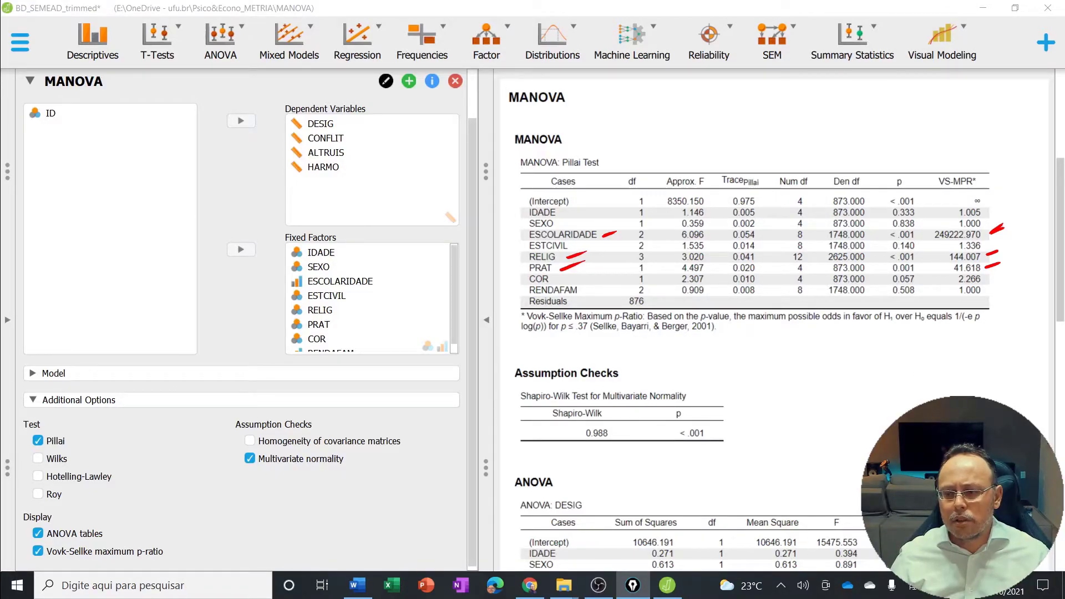
key("ctrl+shift+7")
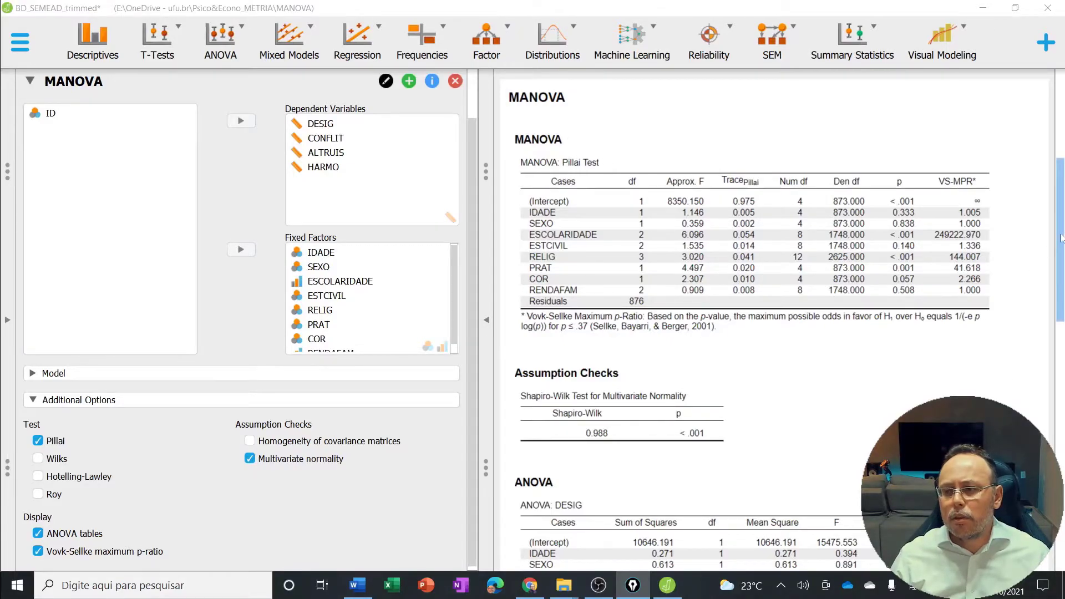
In the DESIG ANOVA table, tick ESCOLARIDADE's VS-MPR value and circle COR's p-value in red pen, clearing the marks.
left_click_drag(1061, 238, 1061, 353)
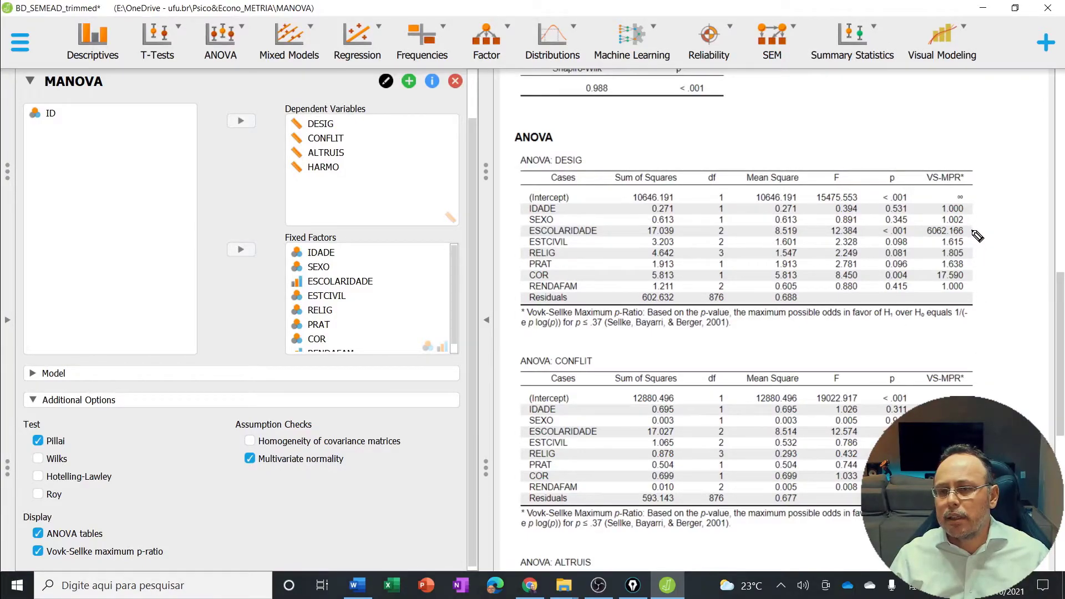
left_click_drag(971, 230, 987, 222)
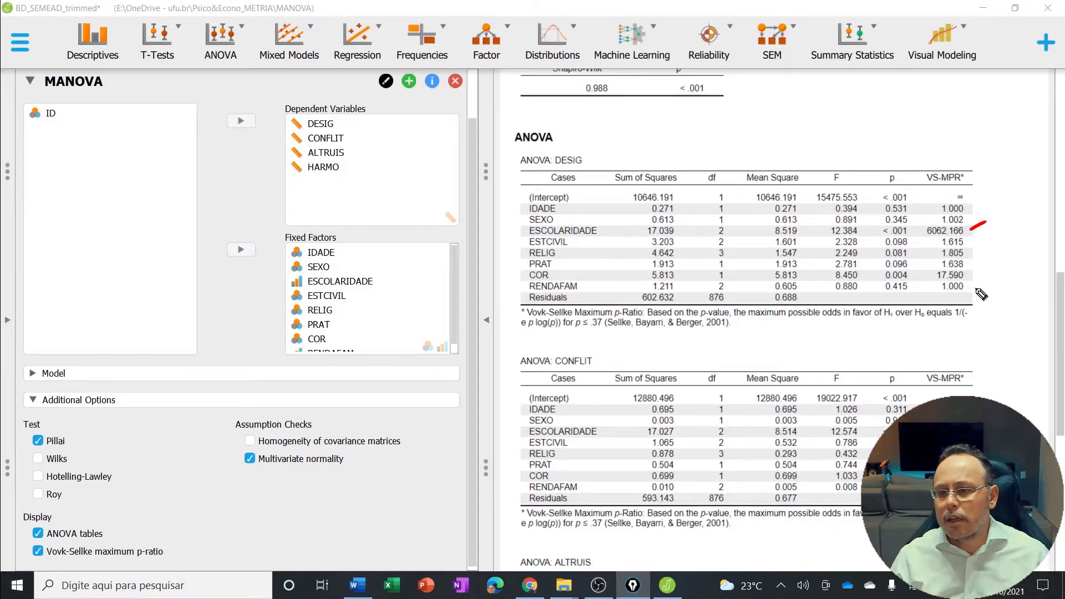
key("Escape")
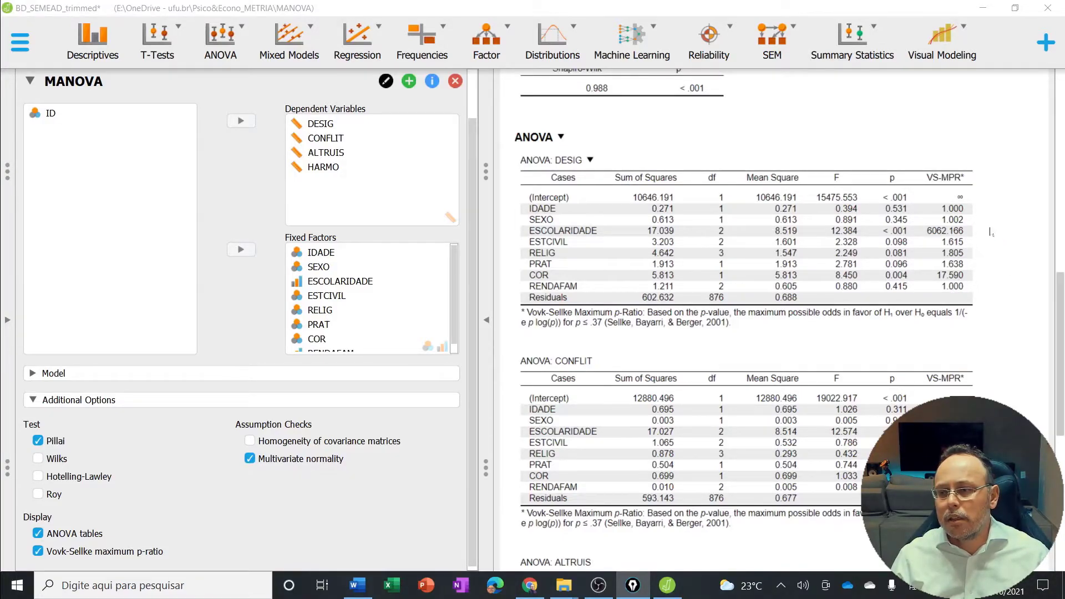
left_click_drag(970, 229, 987, 221)
mouse_move(895, 268)
left_mouse_down()
mouse_move(917, 287)
mouse_move(899, 262)
left_mouse_up()
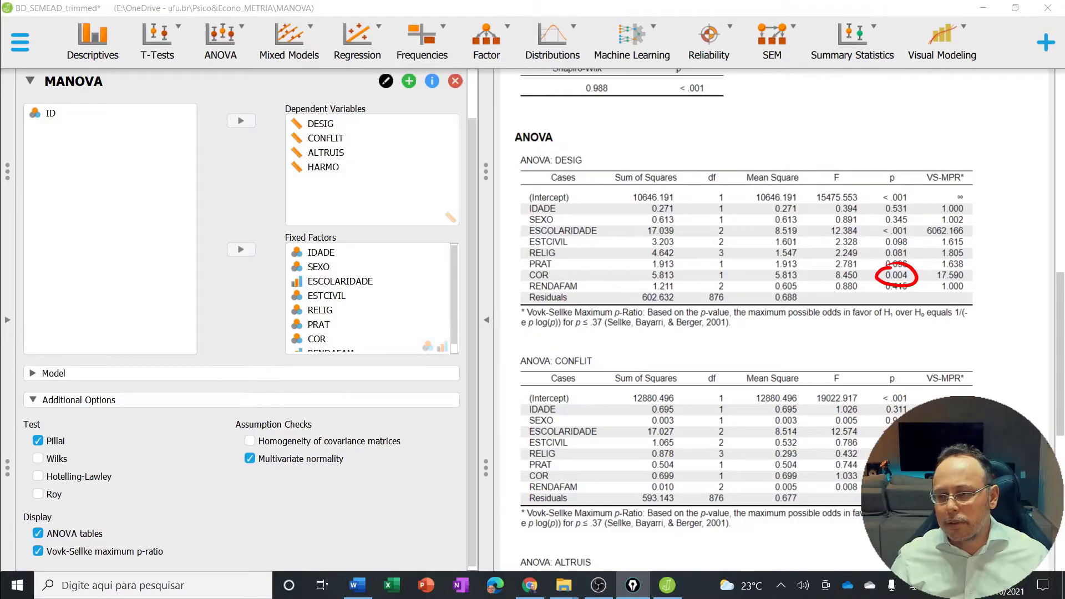
key("Escape")
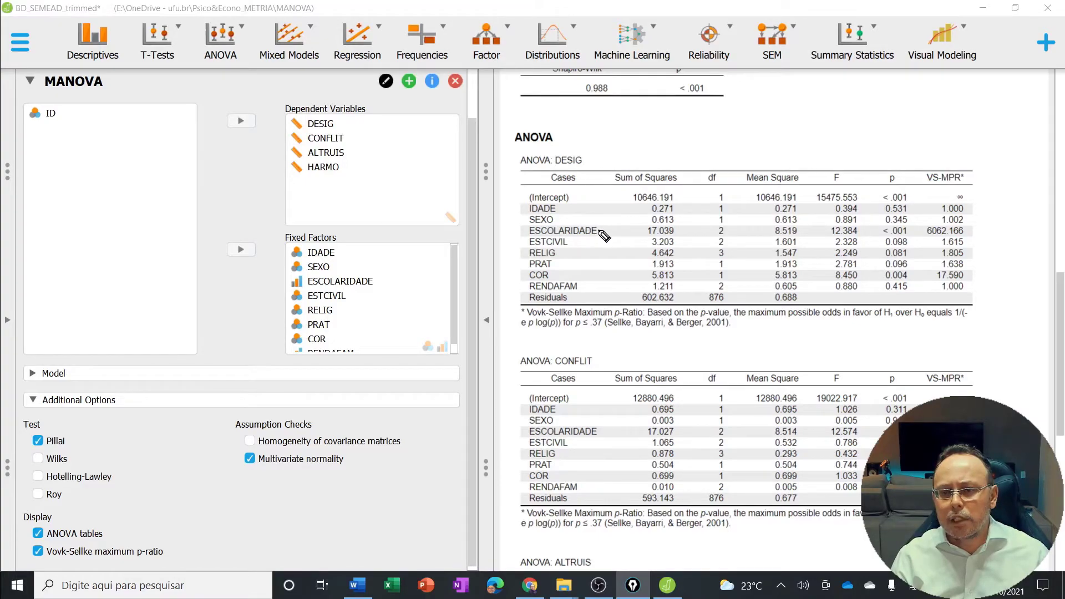
Tick ESCOLARIDADE, RELIG and PRAT in the DESIG ANOVA table, tick ESCOLARIDADE's p-value, cross out the other two p-values, and clear the marks.
left_click_drag(602, 233, 615, 228)
mouse_move(561, 254)
left_mouse_down()
mouse_move(574, 250)
mouse_move(572, 262)
left_mouse_up()
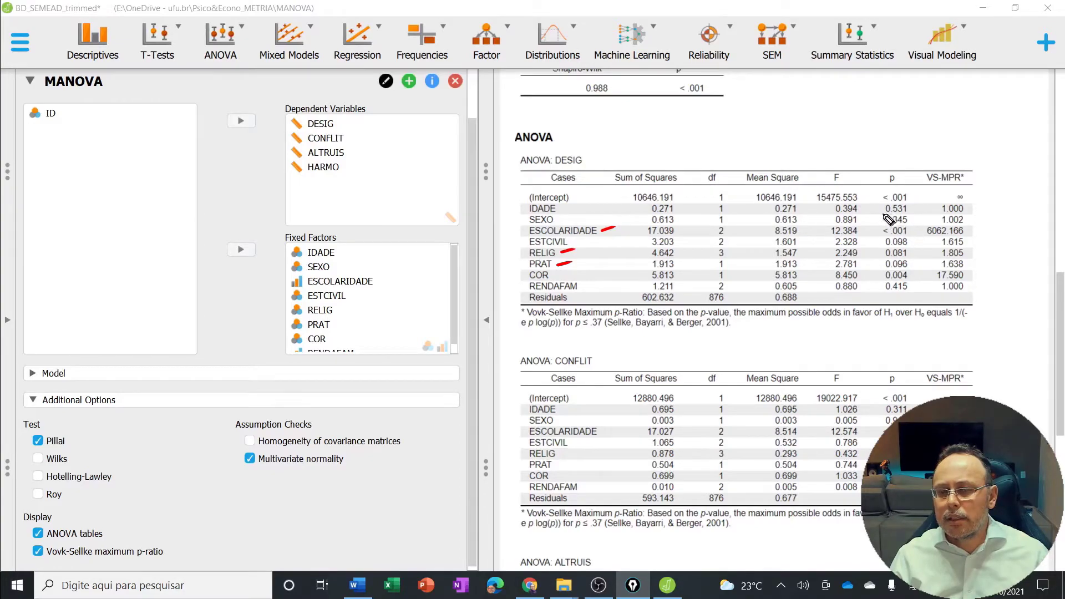
mouse_move(910, 235)
left_mouse_down()
mouse_move(922, 222)
mouse_move(918, 259)
mouse_move(891, 259)
left_mouse_up()
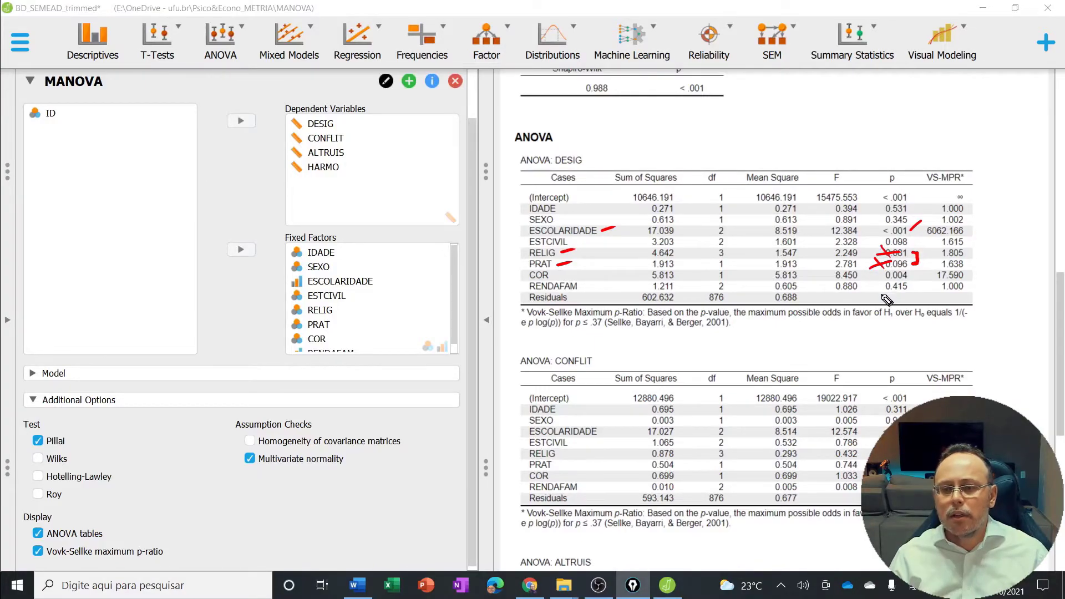
key("ctrl+shift+7")
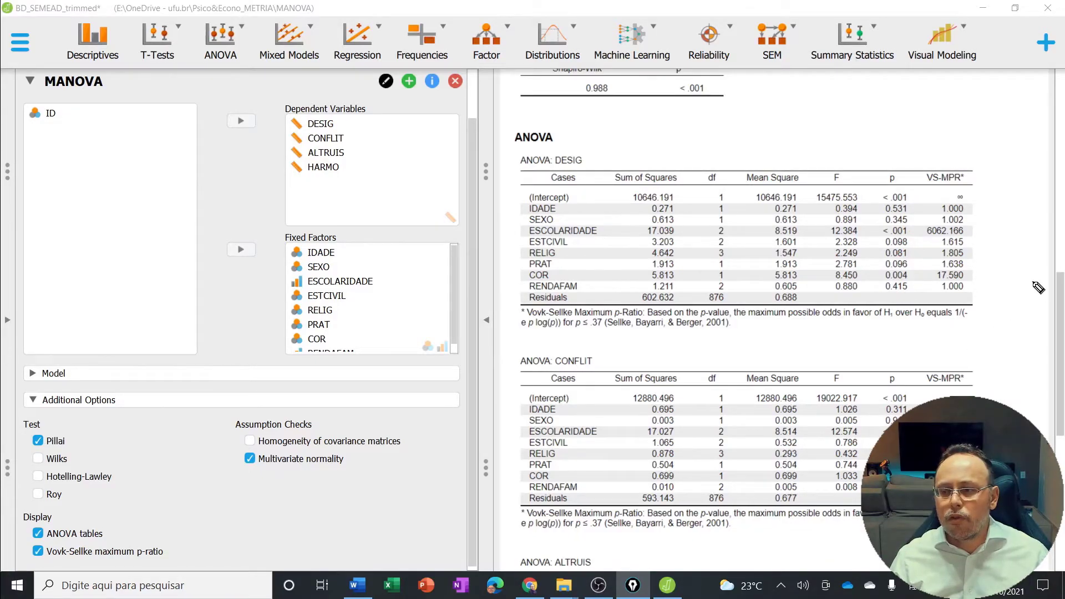
Show the results full width, tick ESCOLARIDADE, RELIG and PRAT in the CONFLIT ANOVA table, circle ESCOLARIDADE's p-value, and clear the marks.
scroll(1056, 315, "down", 2)
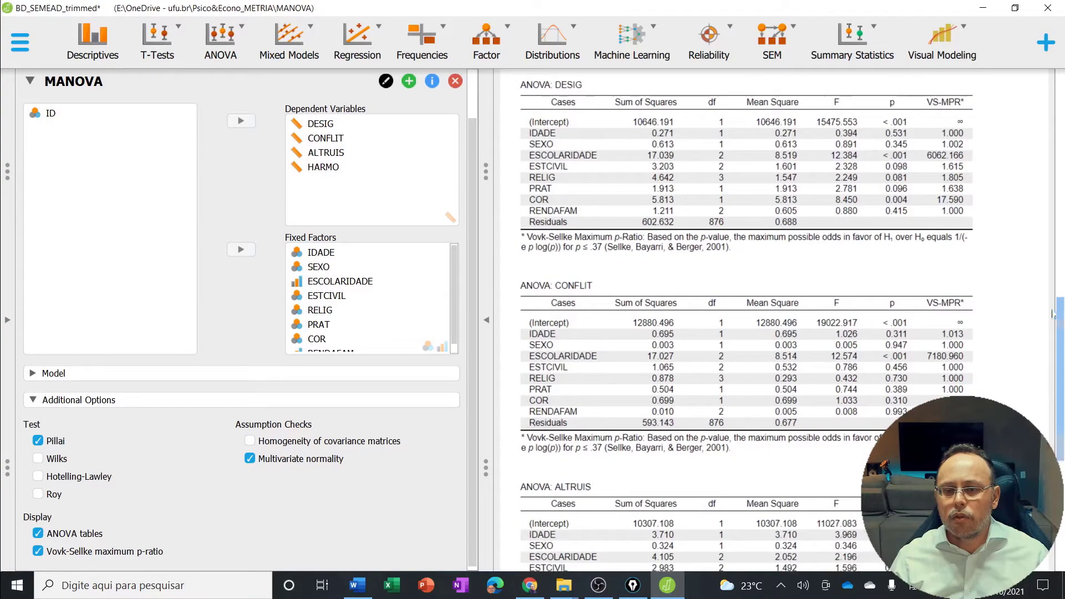
left_click(484, 318)
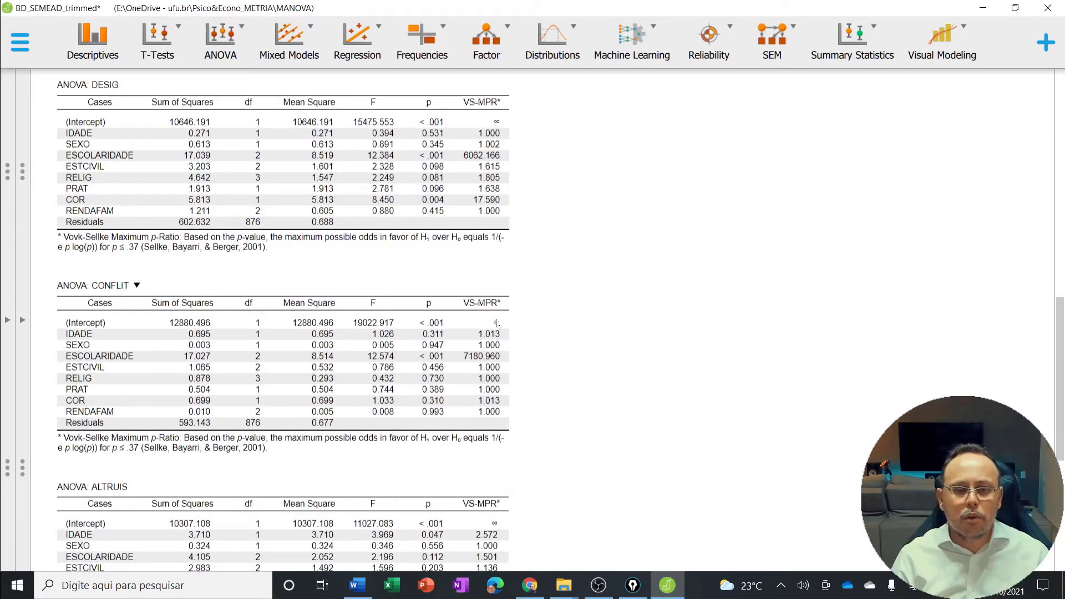
left_click_drag(1061, 352, 1060, 350)
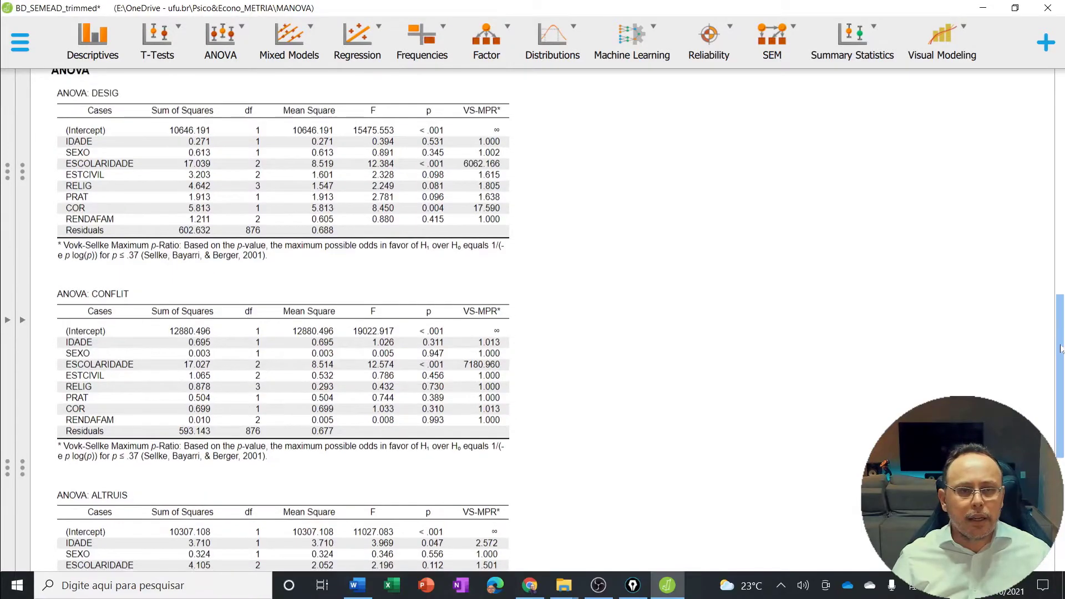
scroll(476, 313, "down", 5)
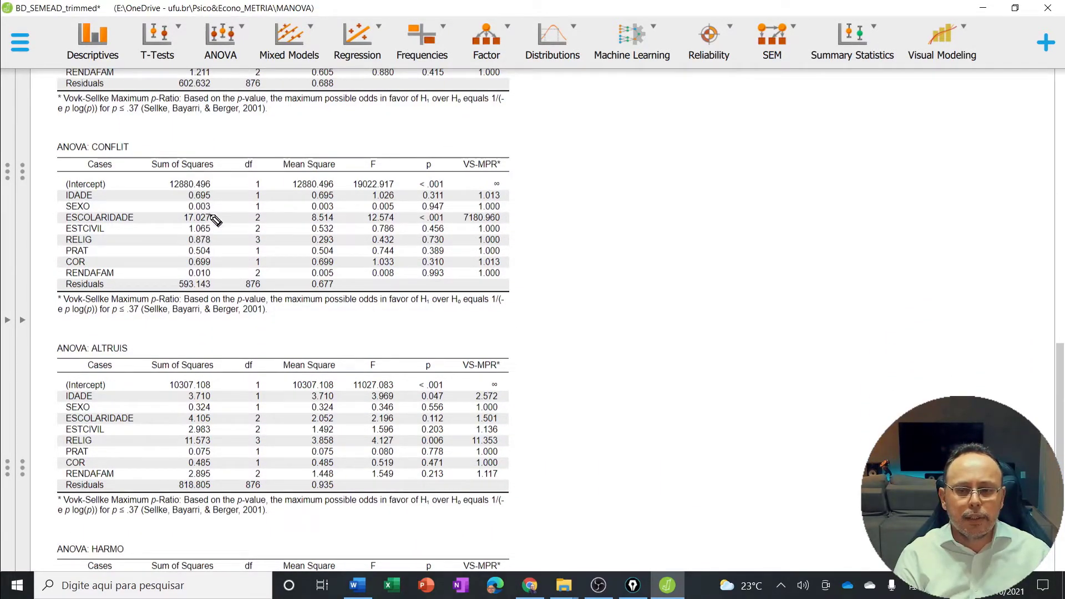
left_click_drag(141, 219, 157, 211)
mouse_move(96, 243)
left_mouse_down()
mouse_move(111, 237)
mouse_move(110, 247)
left_mouse_up()
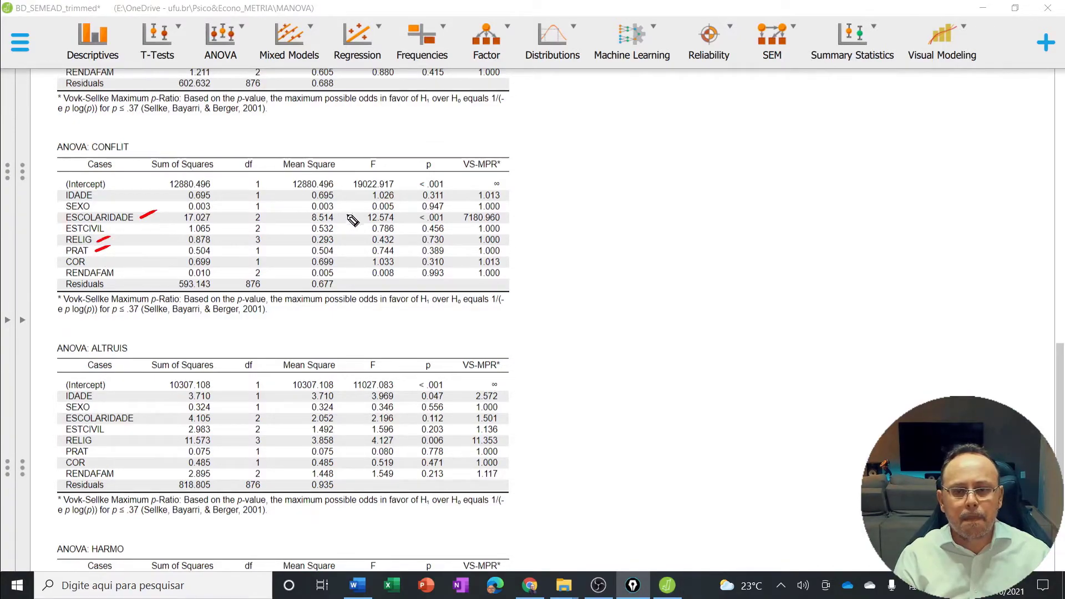
left_click_drag(432, 212, 415, 219)
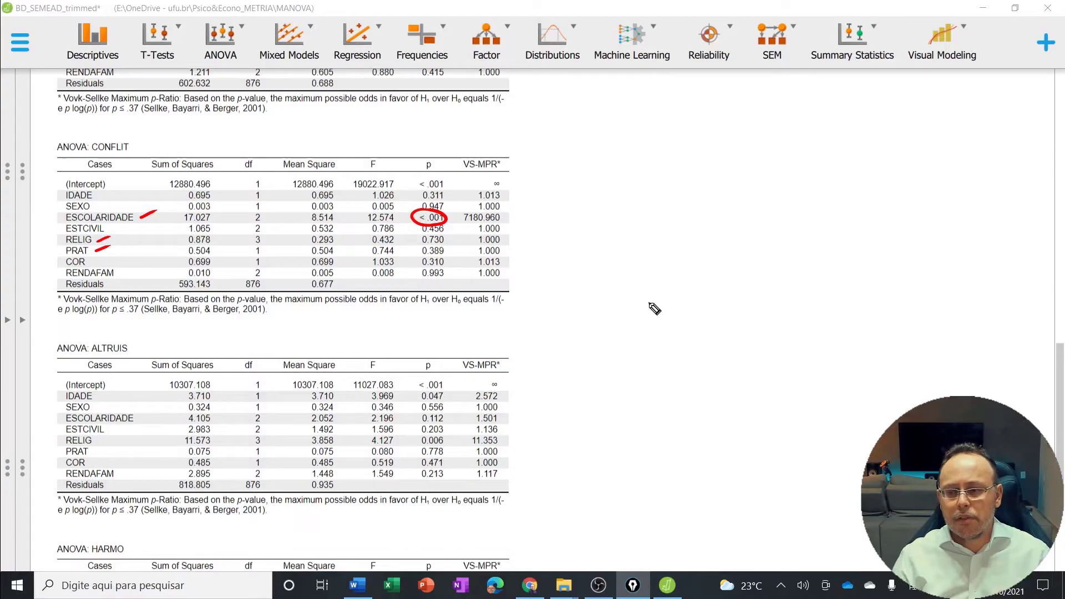
key("Escape")
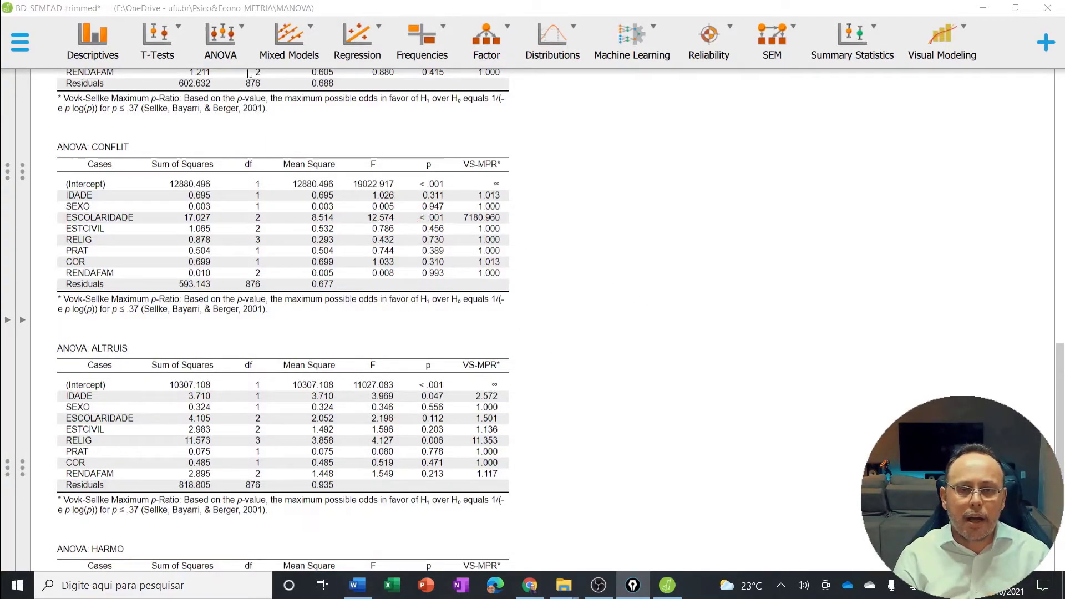
Add a classical ANOVA analysis with DESIG as the dependent variable.
left_click(223, 62)
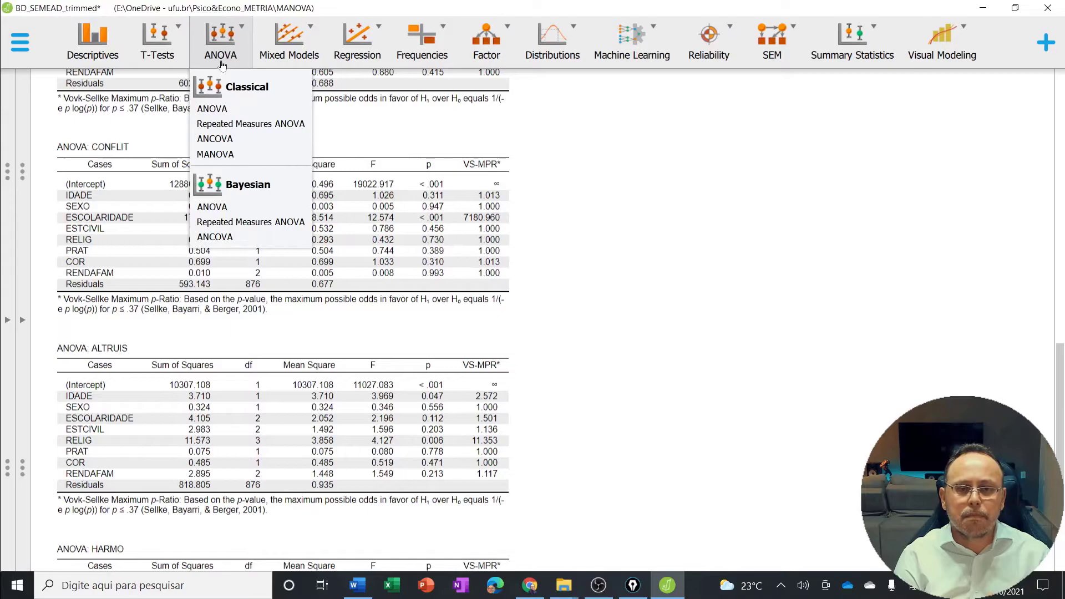
left_click(212, 108)
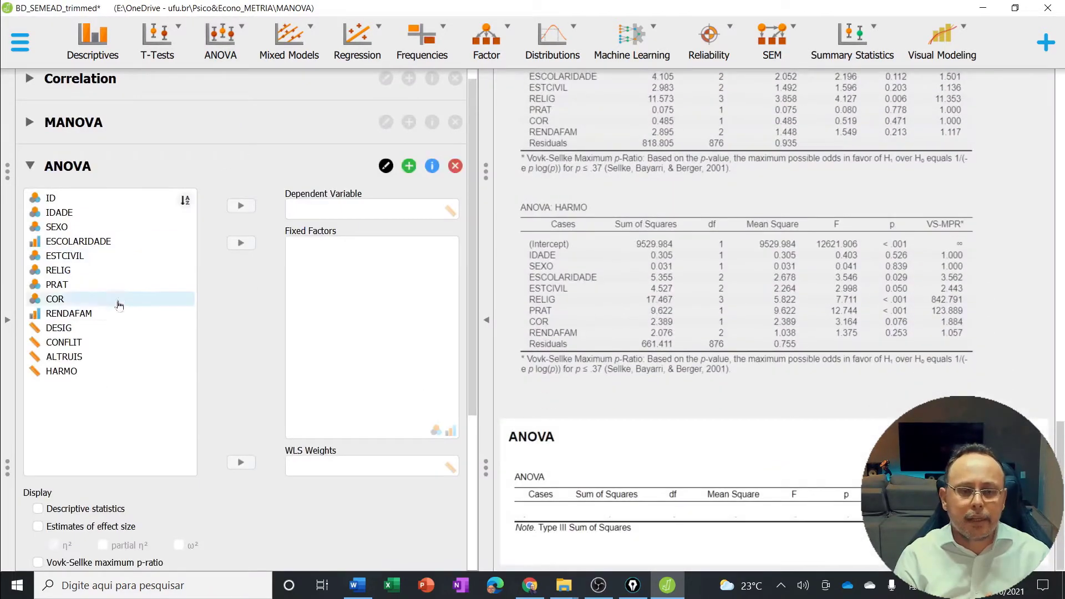
left_click(91, 329)
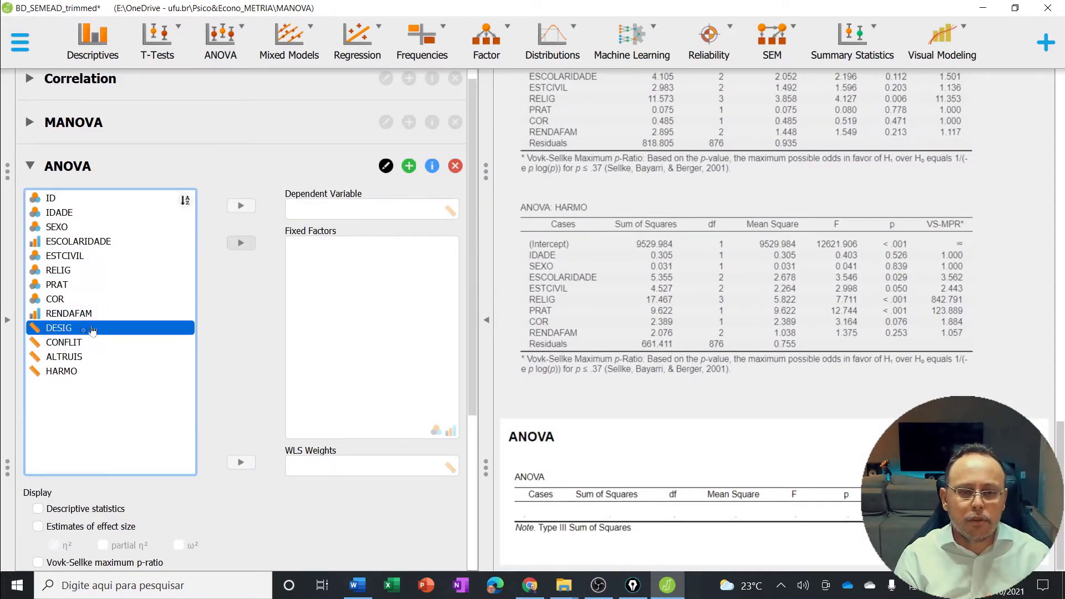
left_click(241, 206)
Assign IDADE, SEXO, ESCOLARIDADE, ESTCIVIL, RELIG, PRAT, COR and RENDAFAM as the fixed factors of the classical ANOVA.
left_click(65, 214)
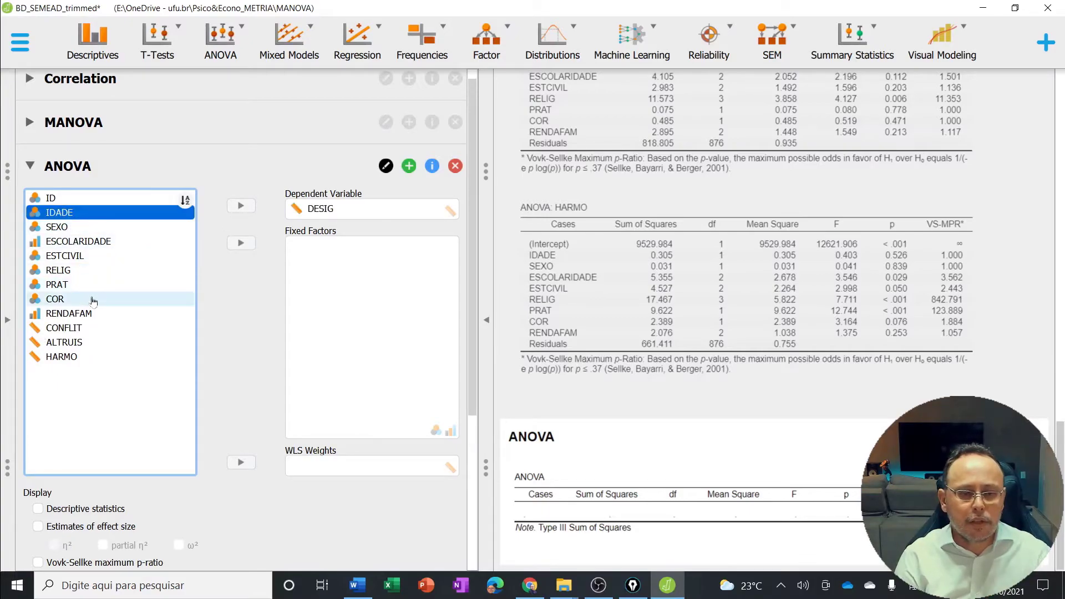
left_click(80, 313, "shift")
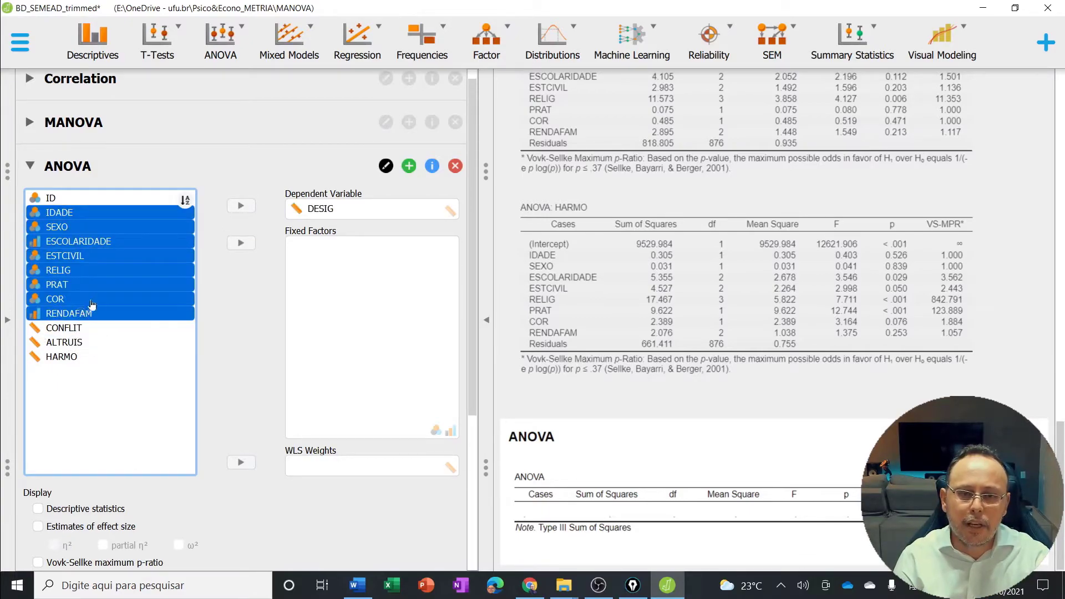
key("shift")
key("shift")
key("shift")
key("shift")
left_click(354, 183)
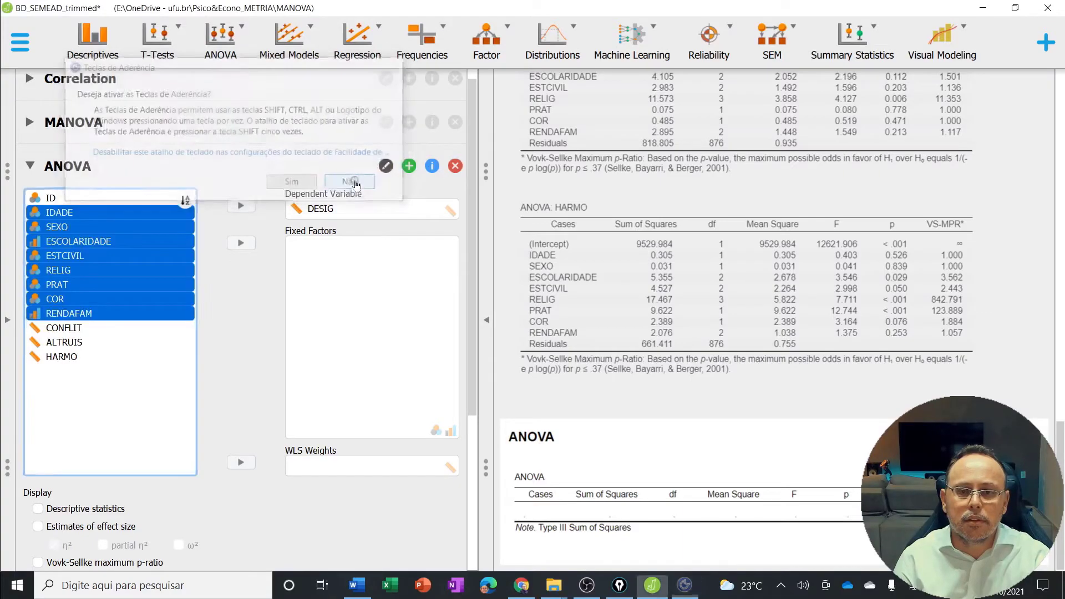
left_click(241, 244)
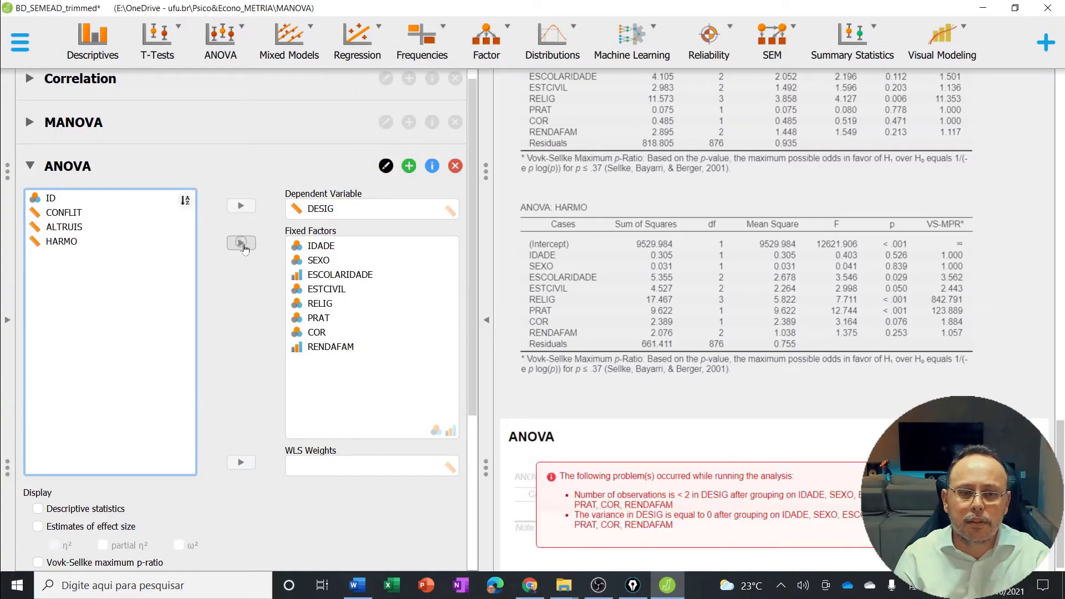
Replace the Tukey correction with Bonferroni in the ANOVA's post hoc test options.
left_click_drag(473, 295, 475, 450)
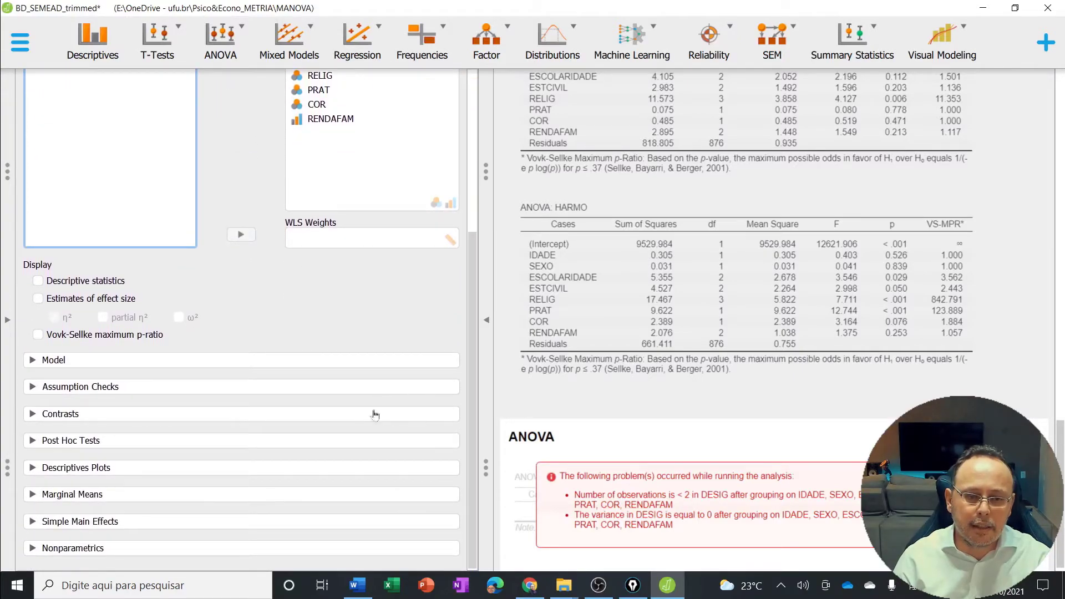
left_click(90, 443)
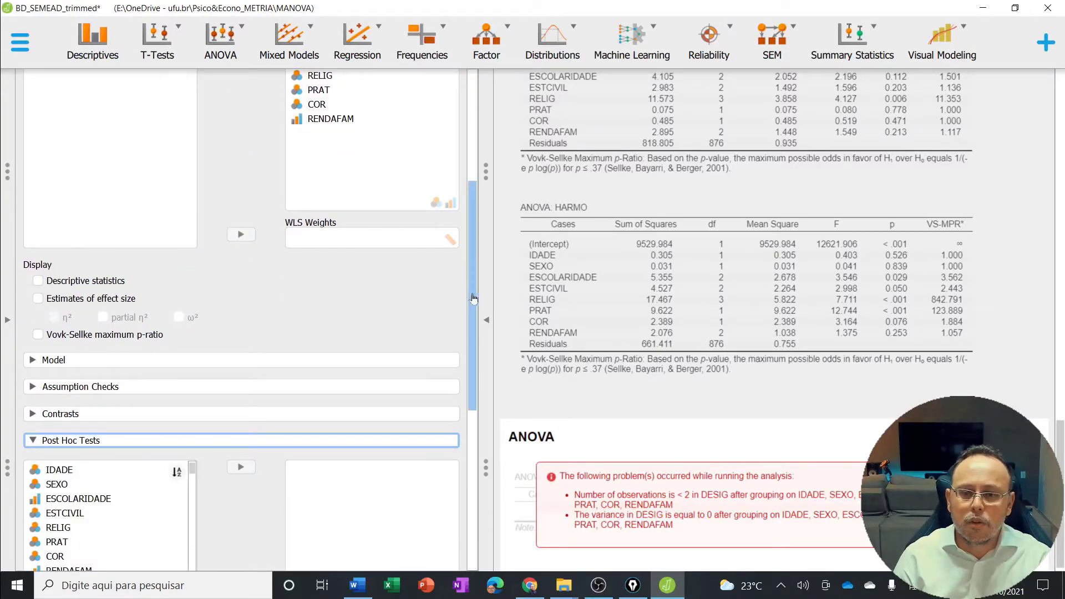
left_click_drag(471, 292, 474, 430)
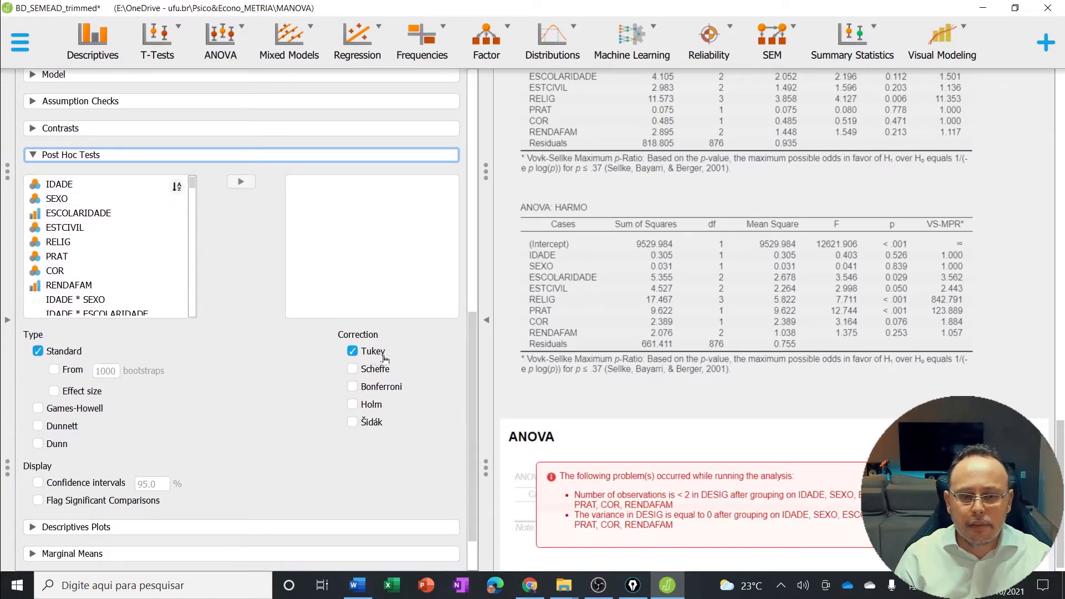
left_click(362, 353)
left_click(370, 388)
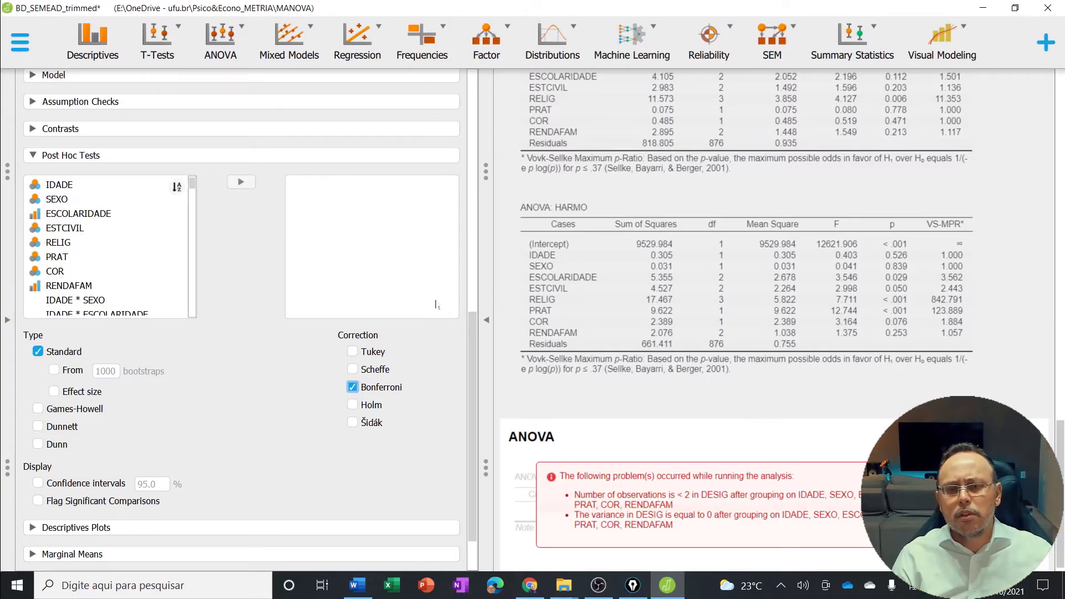
Remove the classical ANOVA analysis and reopen the MANOVA with its results shown full width.
left_click_drag(470, 338, 475, 92)
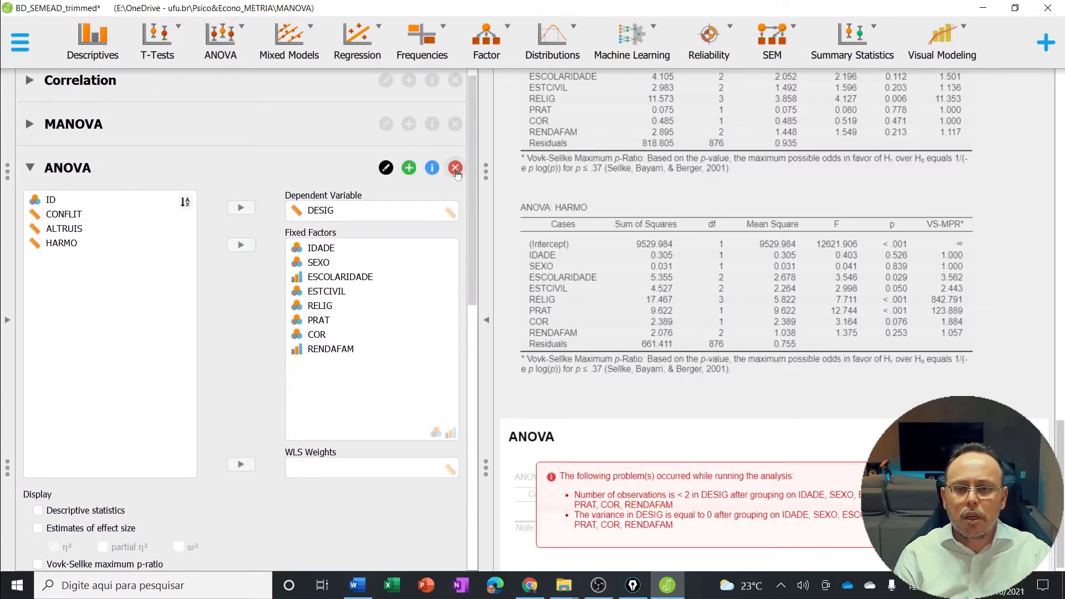
left_click(456, 168)
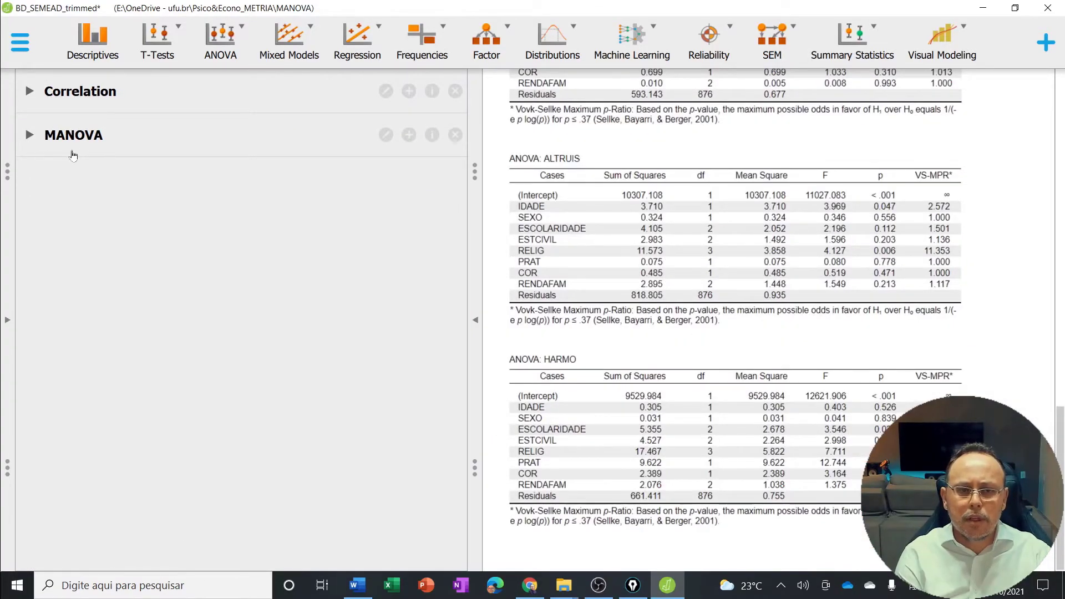
left_click(94, 136)
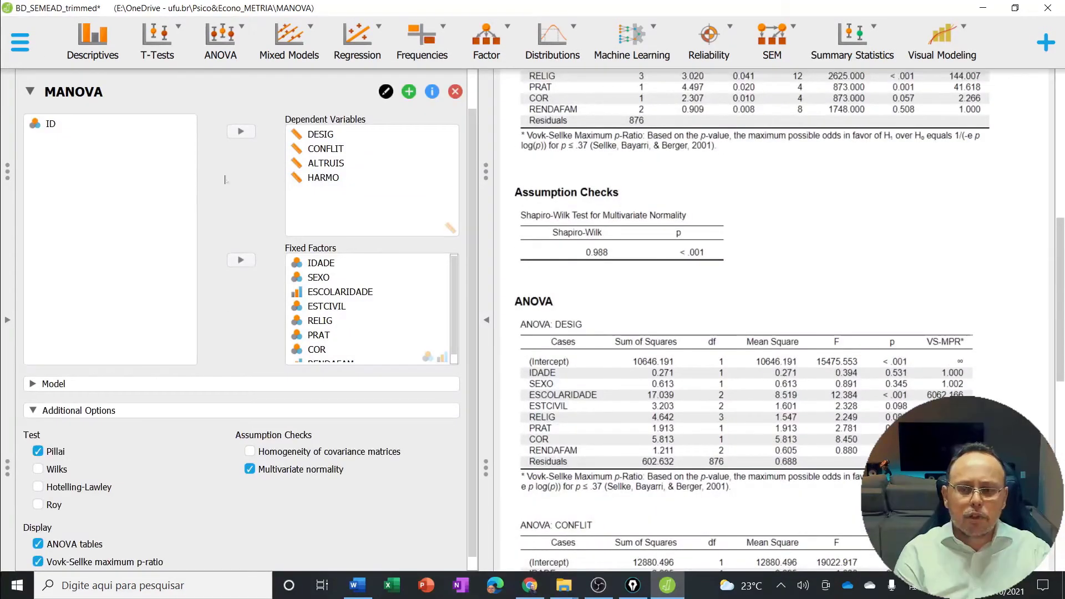
left_click(487, 321)
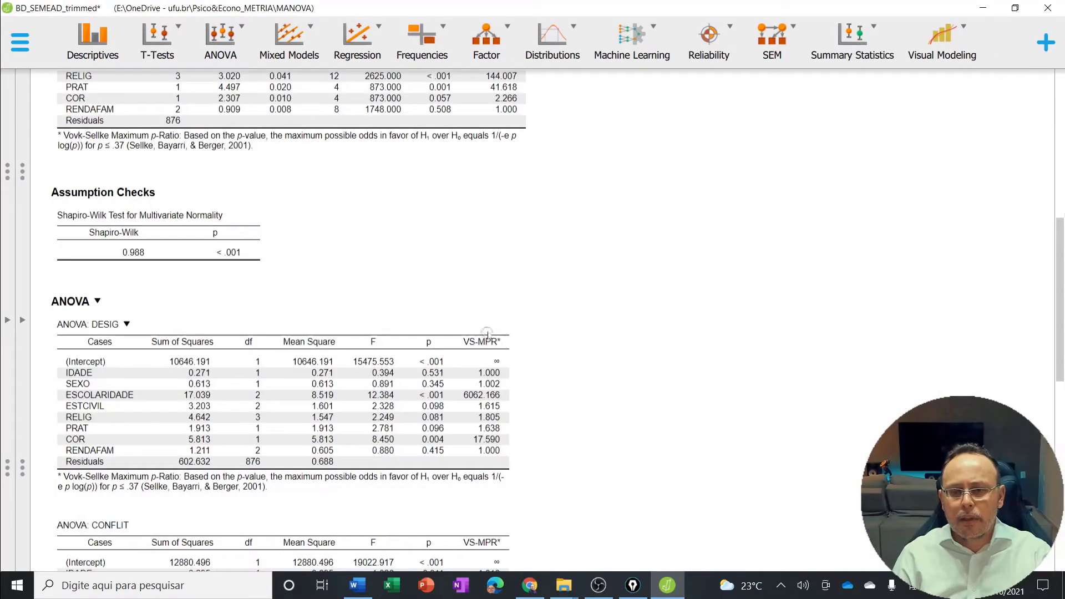
Circle and check-mark the ESCOLARIDADE p-value in the CONFLIT ANOVA table with the annotation pen, and clear the marks.
scroll(1052, 351, "down", 4)
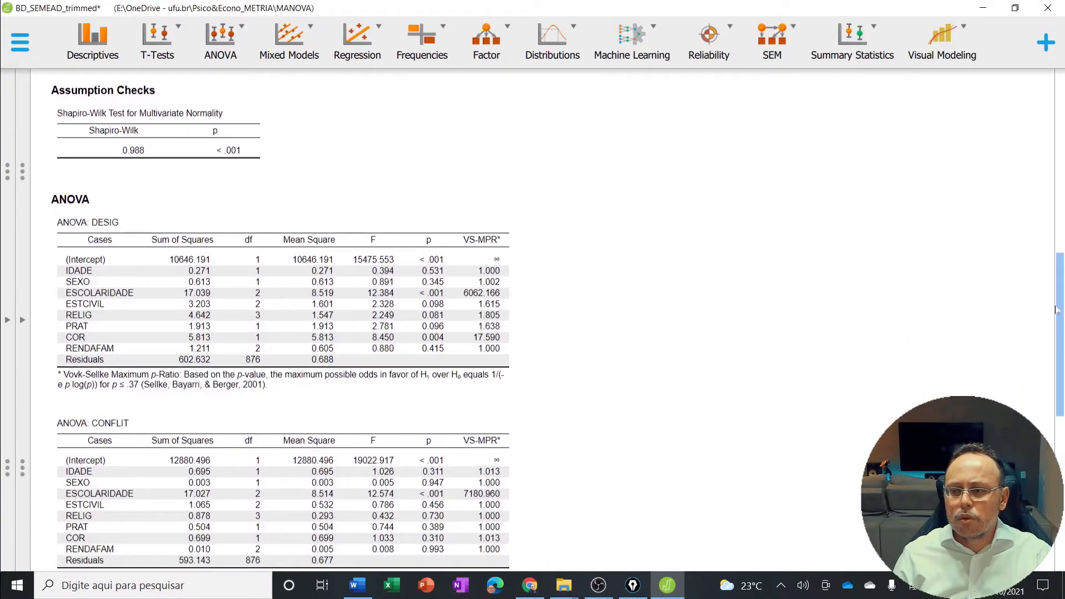
scroll(1053, 350, "down", 2)
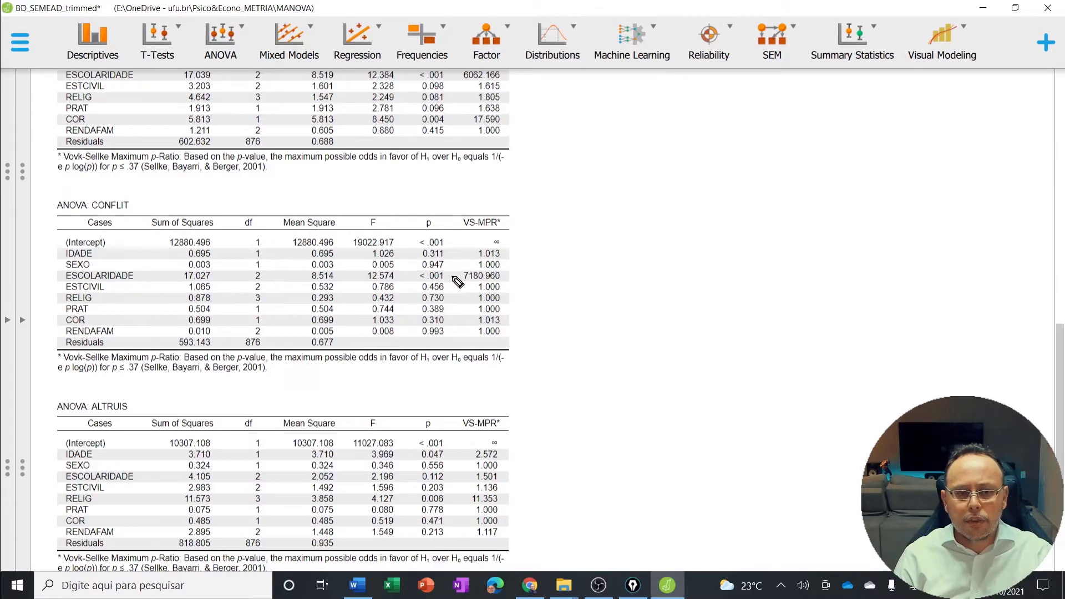
mouse_move(449, 276)
left_mouse_down()
mouse_move(461, 268)
mouse_move(411, 281)
mouse_move(441, 265)
left_mouse_up()
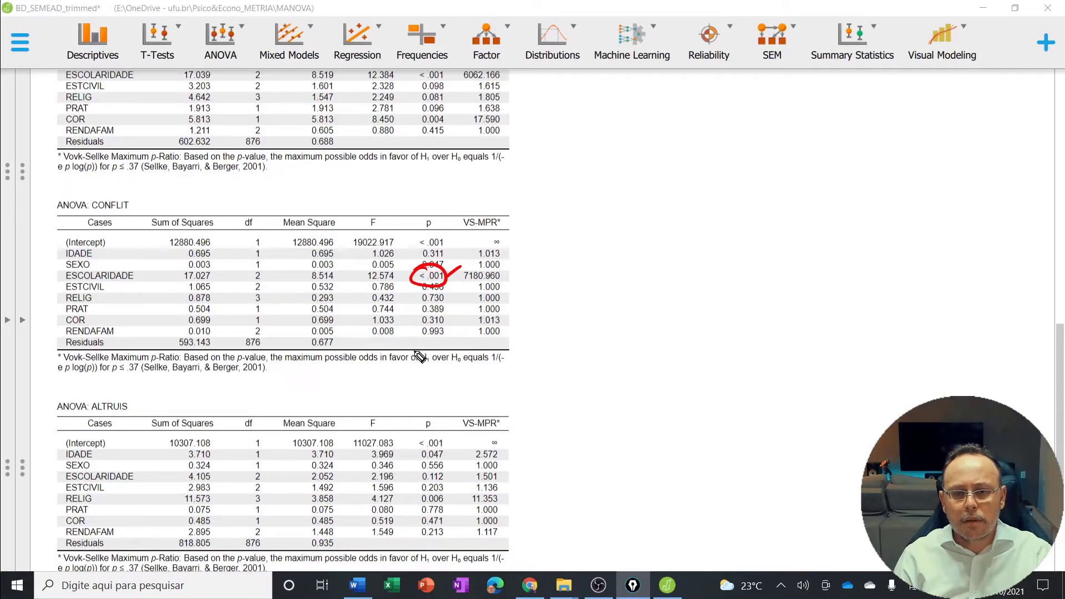
key("Escape")
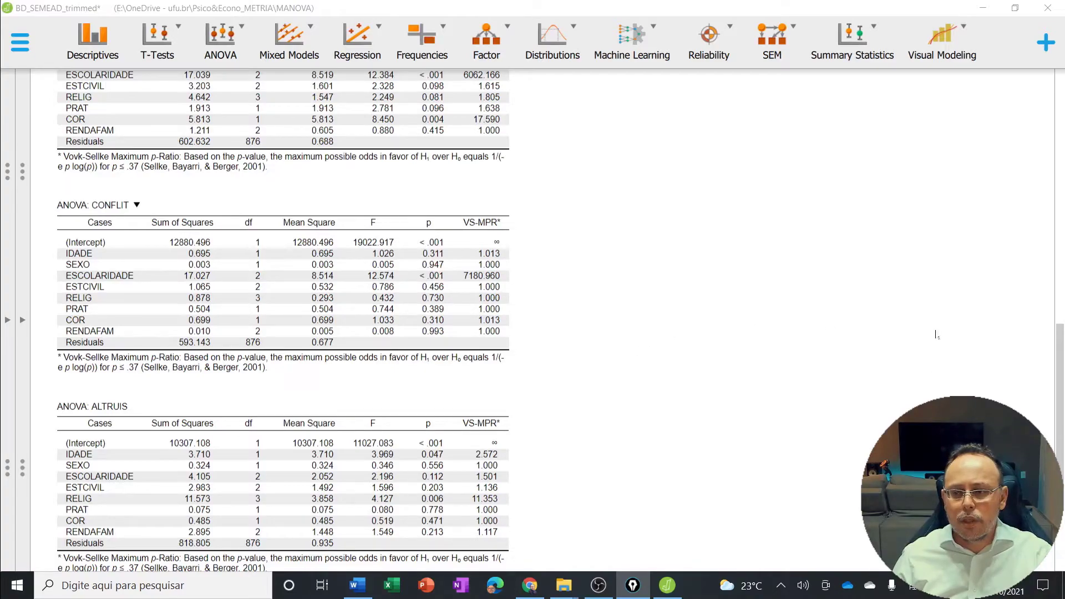
Annotate ESCOLARIDADE, RELIG and PRAT in the ALTRUIS ANOVA table, circle the RELIG and IDADE p-values, cross out IDADE's, and clear the marks.
scroll(573, 326, "down", 5)
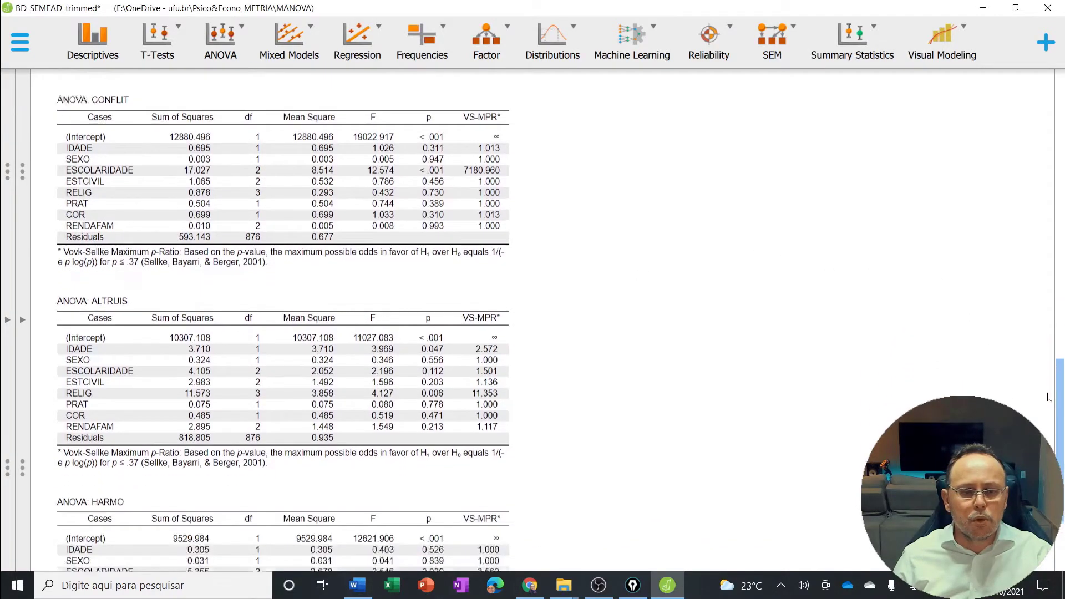
left_click_drag(141, 240, 160, 235)
mouse_move(99, 266)
left_mouse_down()
mouse_move(115, 260)
mouse_move(115, 271)
left_mouse_up()
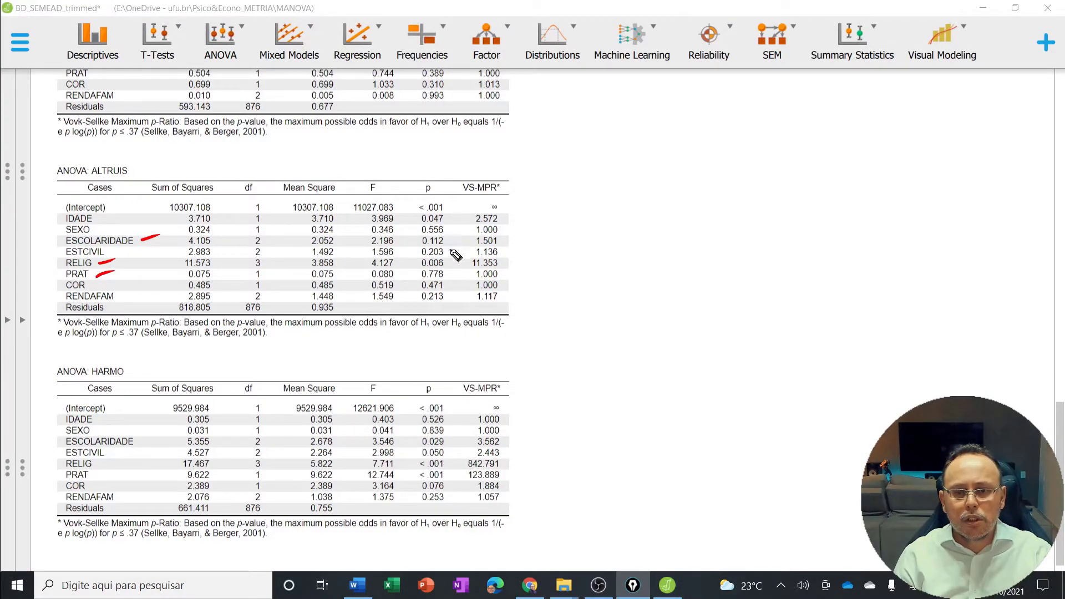
mouse_move(433, 255)
left_mouse_down()
mouse_move(450, 263)
mouse_move(427, 254)
left_mouse_up()
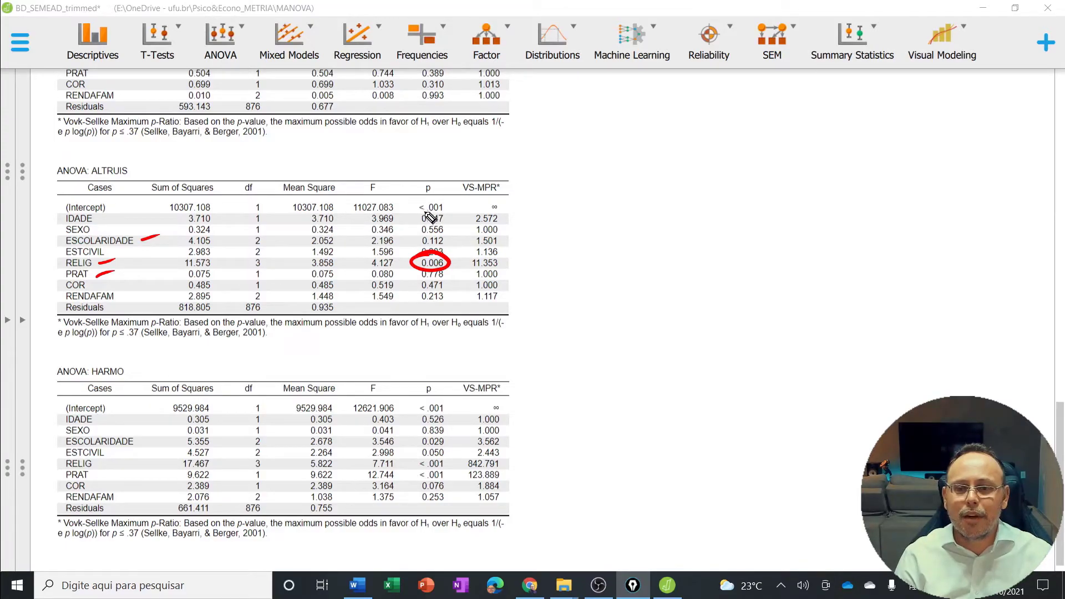
mouse_move(427, 209)
left_mouse_down()
mouse_move(445, 234)
mouse_move(423, 208)
left_mouse_up()
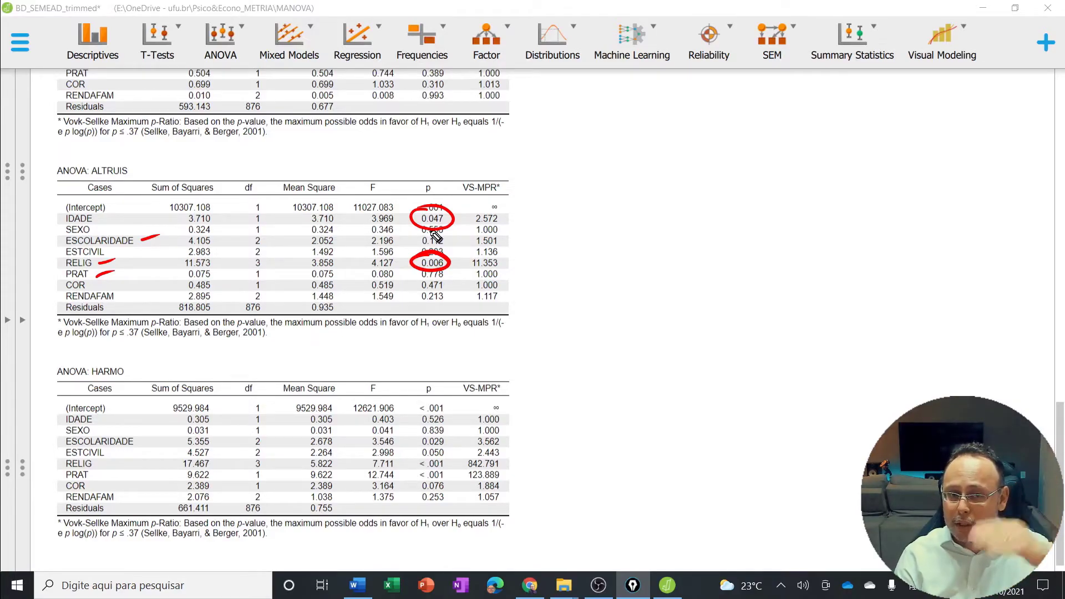
left_click_drag(458, 211, 489, 188)
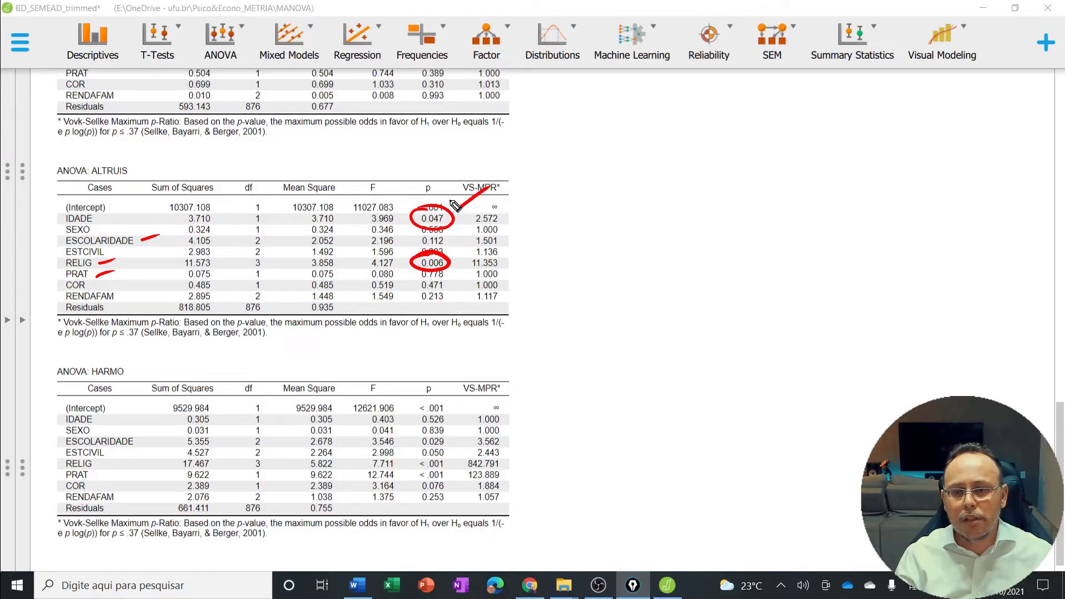
mouse_move(448, 195)
left_mouse_down()
mouse_move(496, 191)
mouse_move(468, 230)
mouse_move(430, 227)
mouse_move(467, 230)
left_mouse_up()
mouse_move(489, 191)
left_mouse_down()
mouse_move(421, 220)
mouse_move(467, 240)
left_mouse_up()
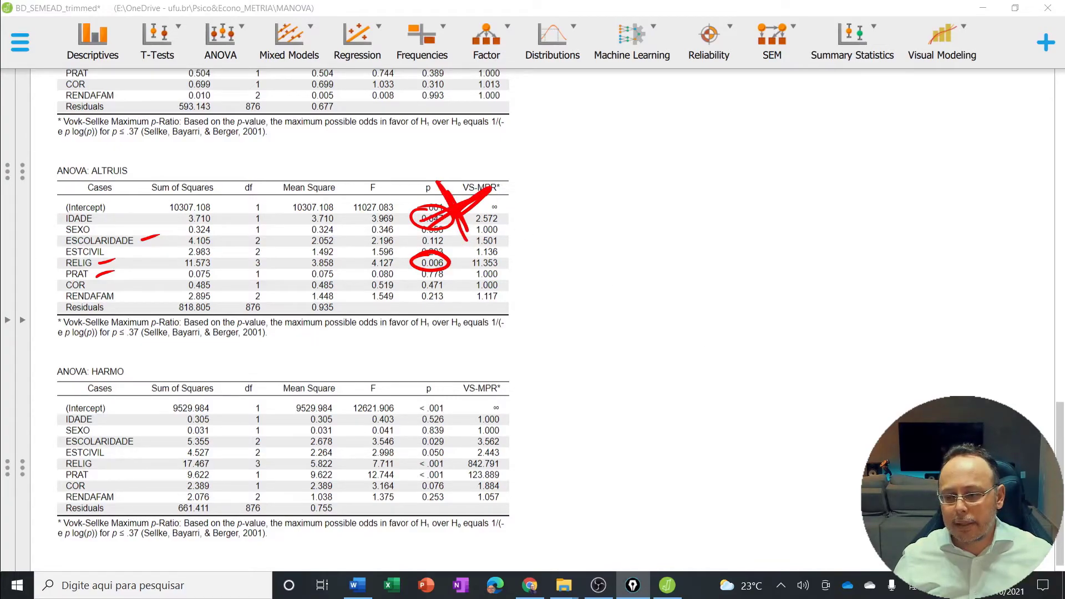
key("ctrl+shift+7")
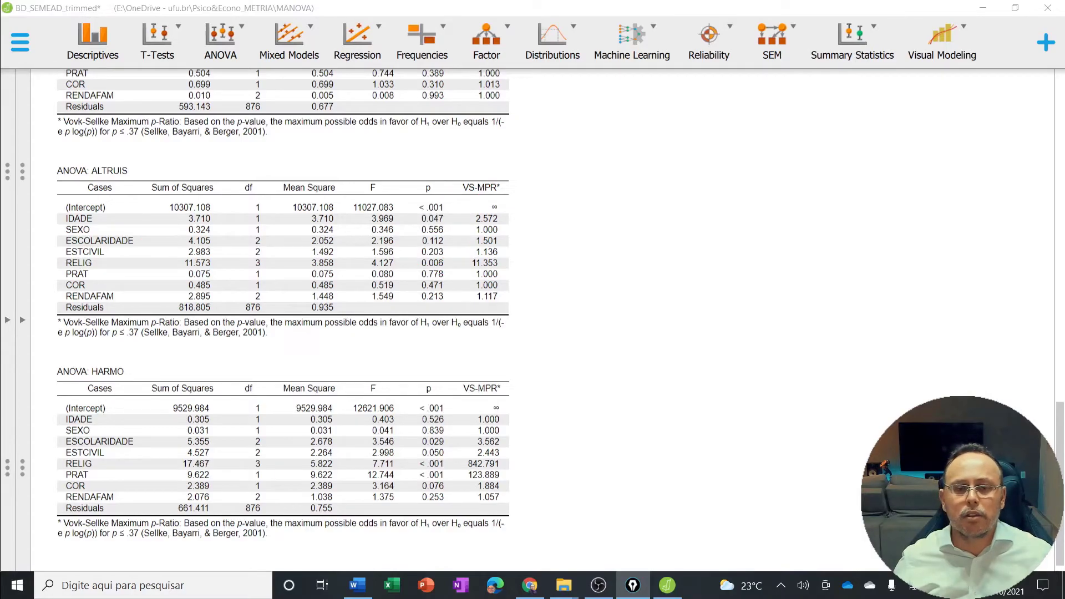
Mark ESCOLARIDADE, RELIG and PRAT again in the ALTRUIS ANOVA table, circling only RELIG's p-value, and clear the marks.
left_click_drag(142, 239, 165, 228)
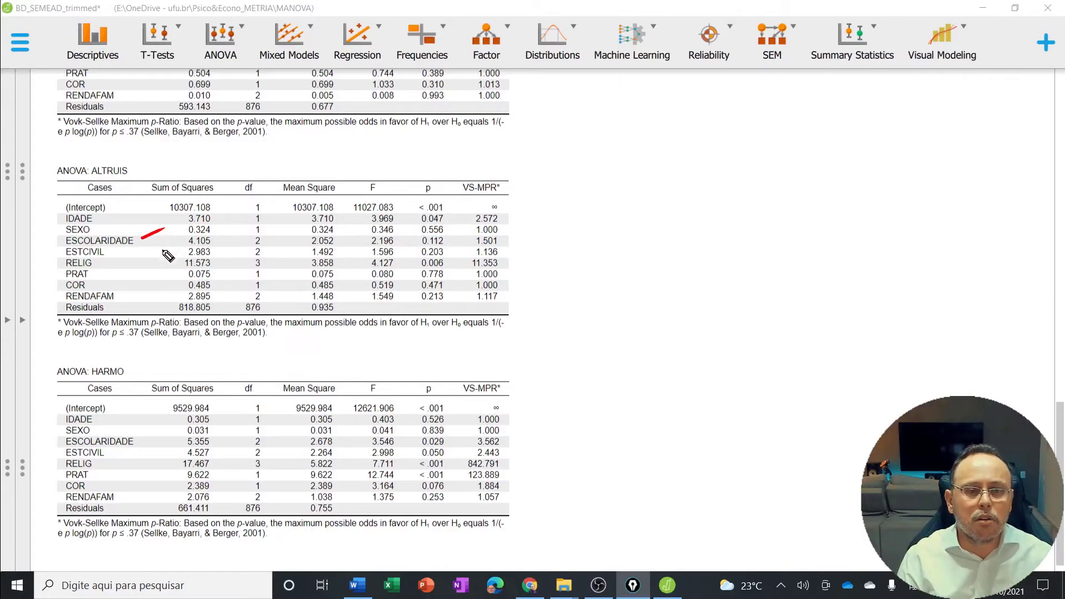
mouse_move(97, 264)
left_mouse_down()
mouse_move(114, 257)
mouse_move(121, 269)
left_mouse_up()
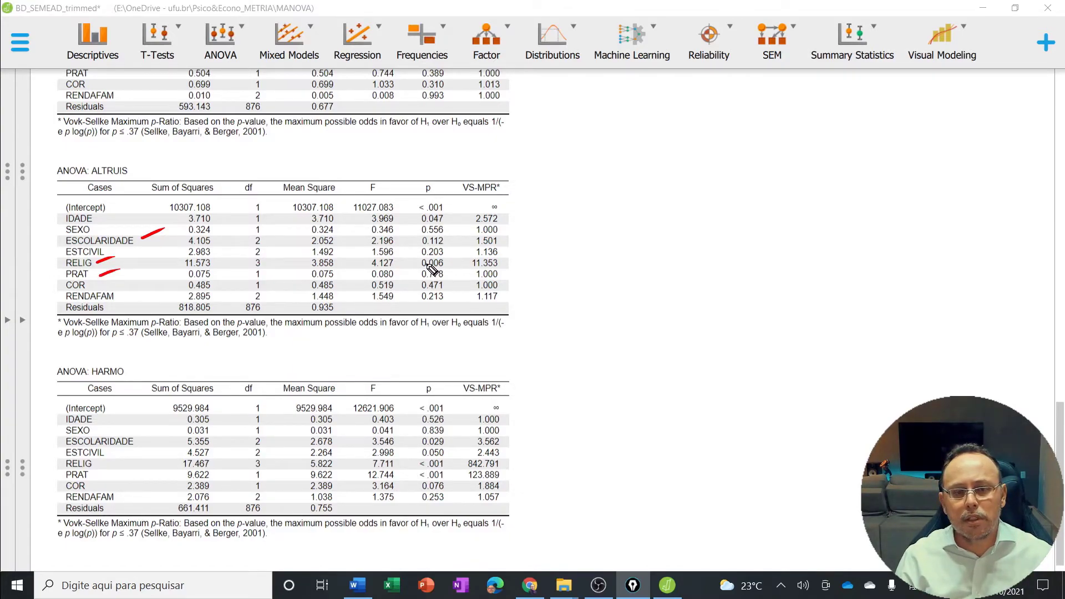
mouse_move(441, 256)
left_mouse_down()
mouse_move(439, 278)
mouse_move(430, 255)
left_mouse_up()
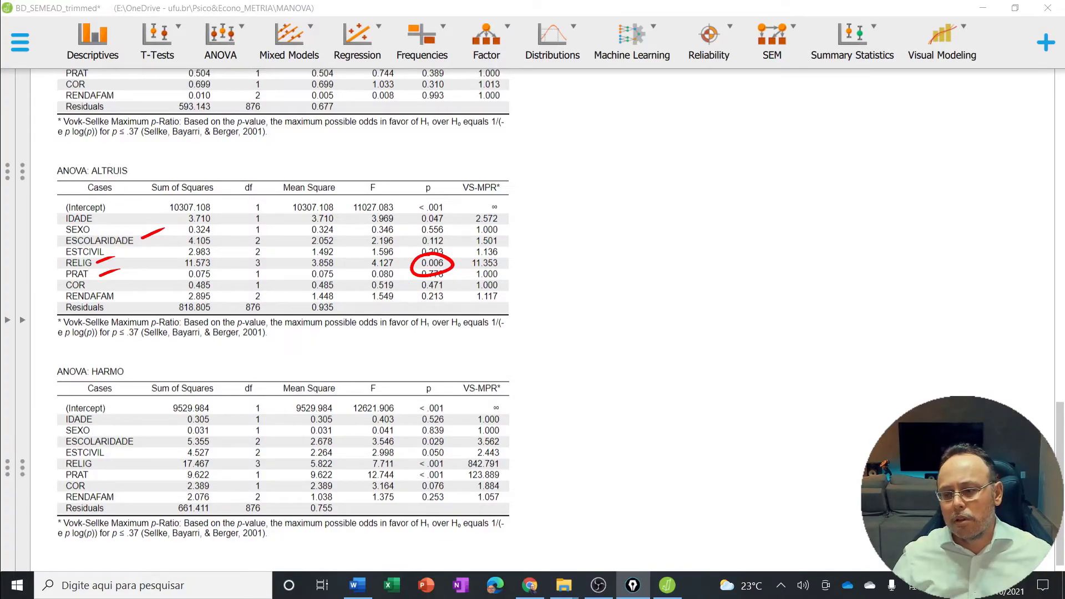
key("Escape")
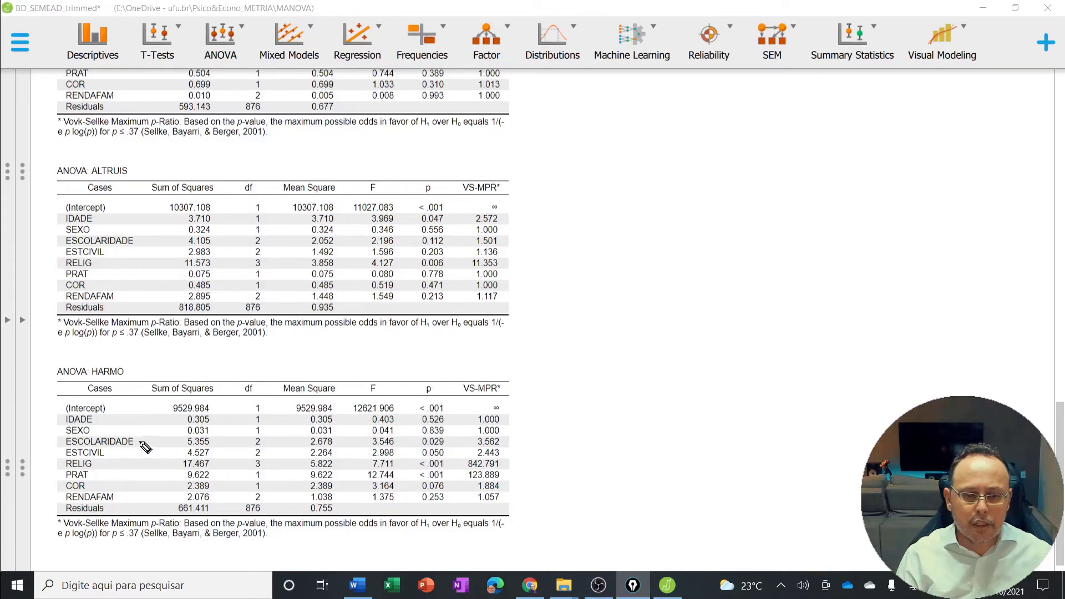
Mark ESCOLARIDADE, RELIG and PRAT in the HARMO ANOVA table, circle their p-values, box the PRAT row label, and clear the marks.
left_click_drag(139, 443, 153, 435)
mouse_move(98, 466)
left_mouse_down()
mouse_move(111, 460)
mouse_move(115, 471)
left_mouse_up()
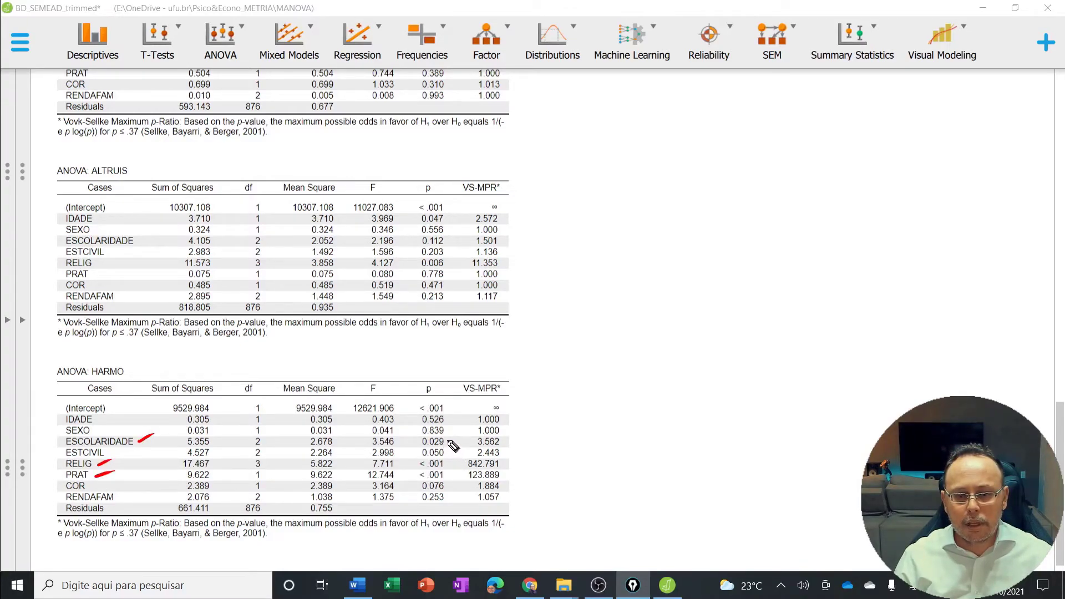
mouse_move(431, 438)
left_mouse_down()
mouse_move(448, 445)
mouse_move(434, 437)
left_mouse_up()
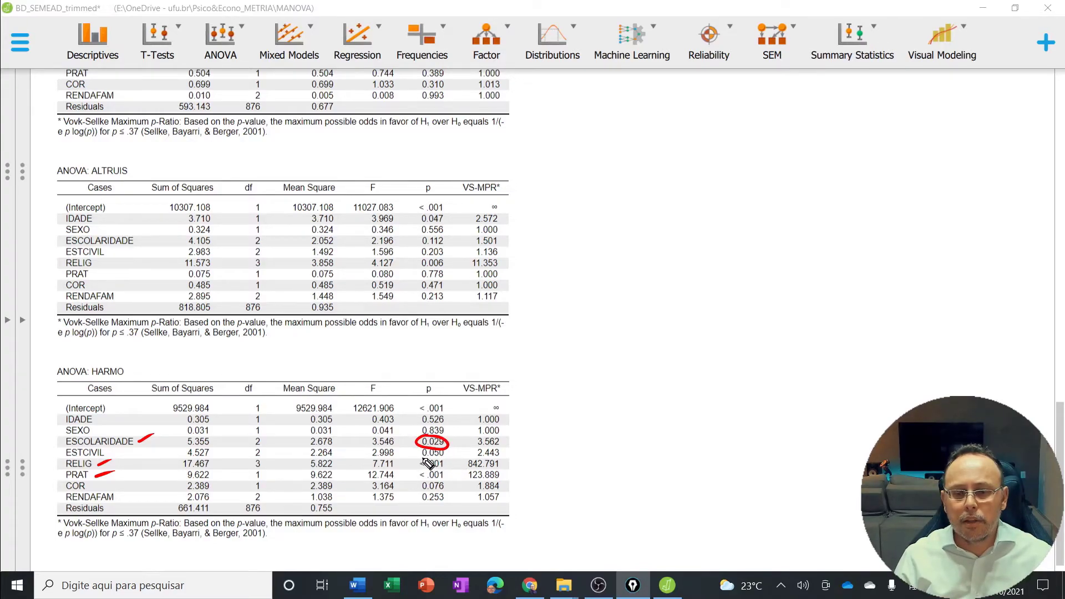
mouse_move(426, 459)
left_mouse_down()
mouse_move(438, 488)
mouse_move(423, 459)
left_mouse_up()
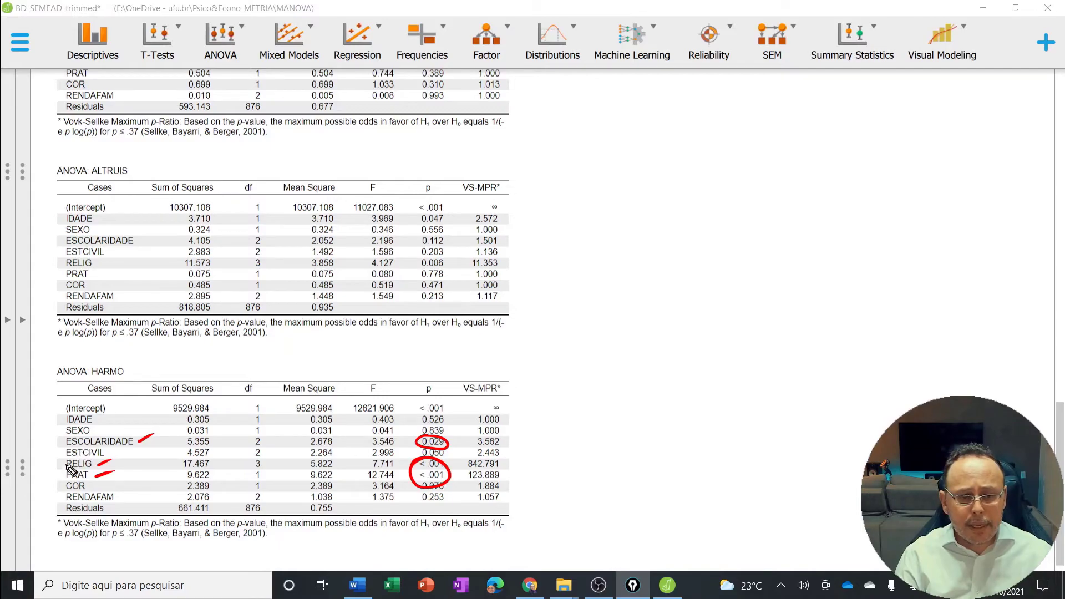
mouse_move(65, 474)
left_mouse_down()
mouse_move(61, 484)
mouse_move(119, 482)
mouse_move(83, 473)
mouse_move(118, 482)
left_mouse_up()
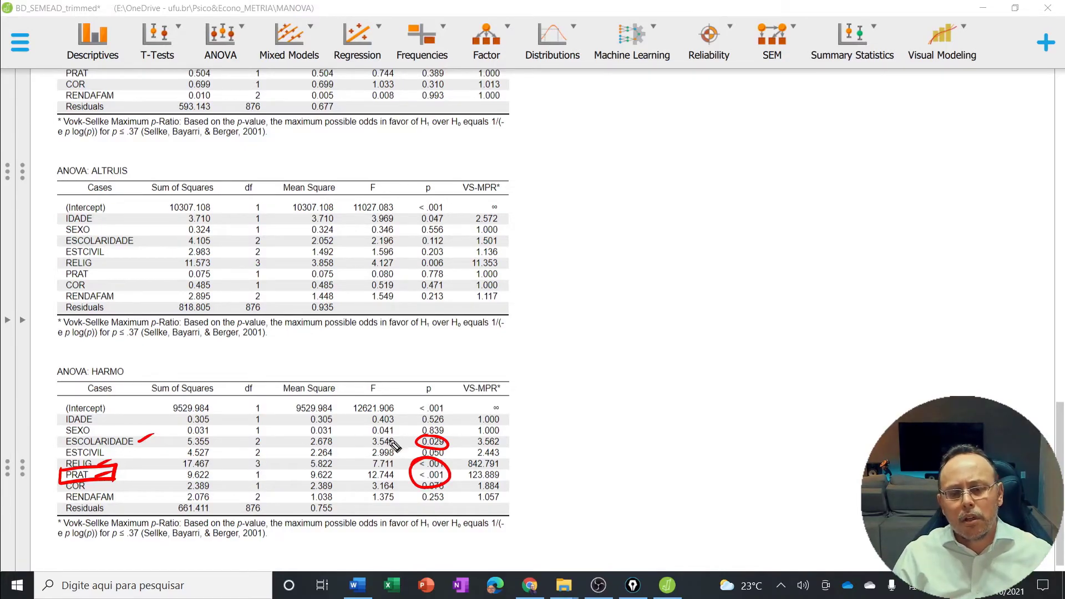
left_click_drag(449, 471, 472, 453)
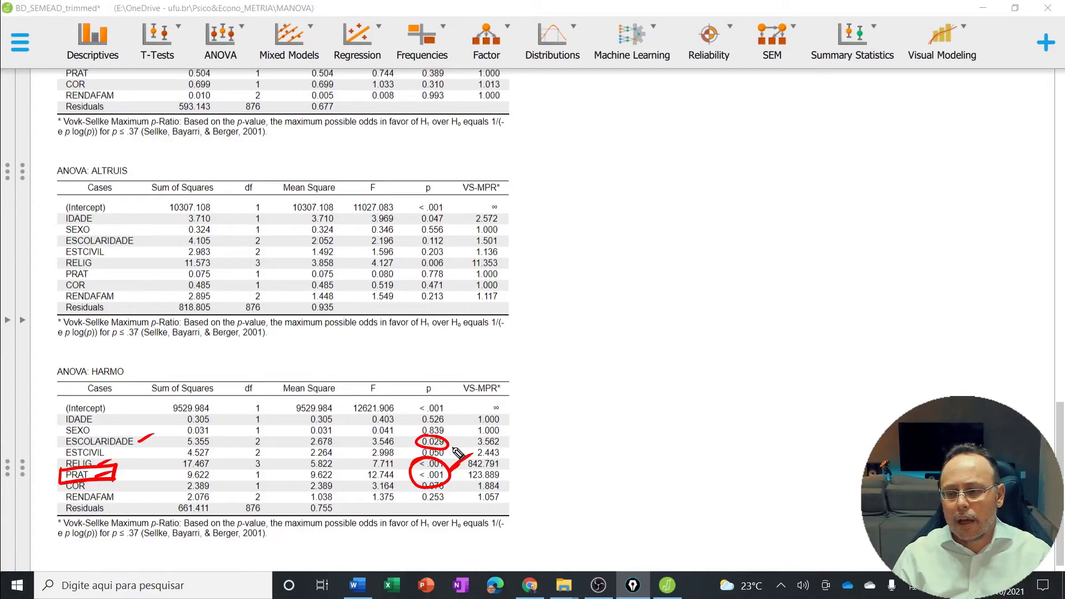
key("ctrl+shift+7")
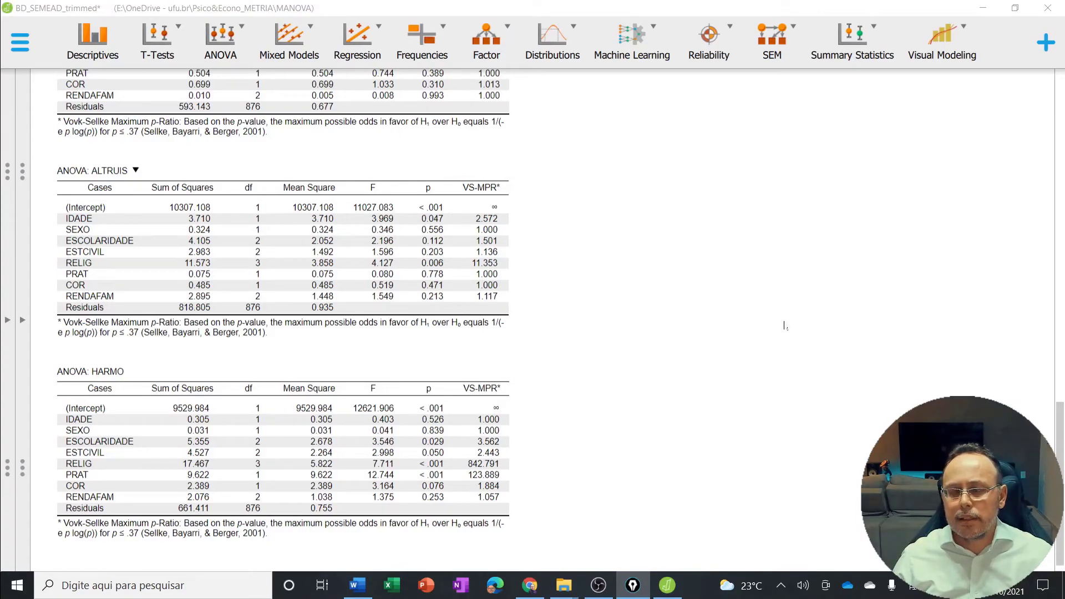
Add a Descriptive Statistics analysis of HARMO split by PRAT and show its results table full width.
left_click(93, 44)
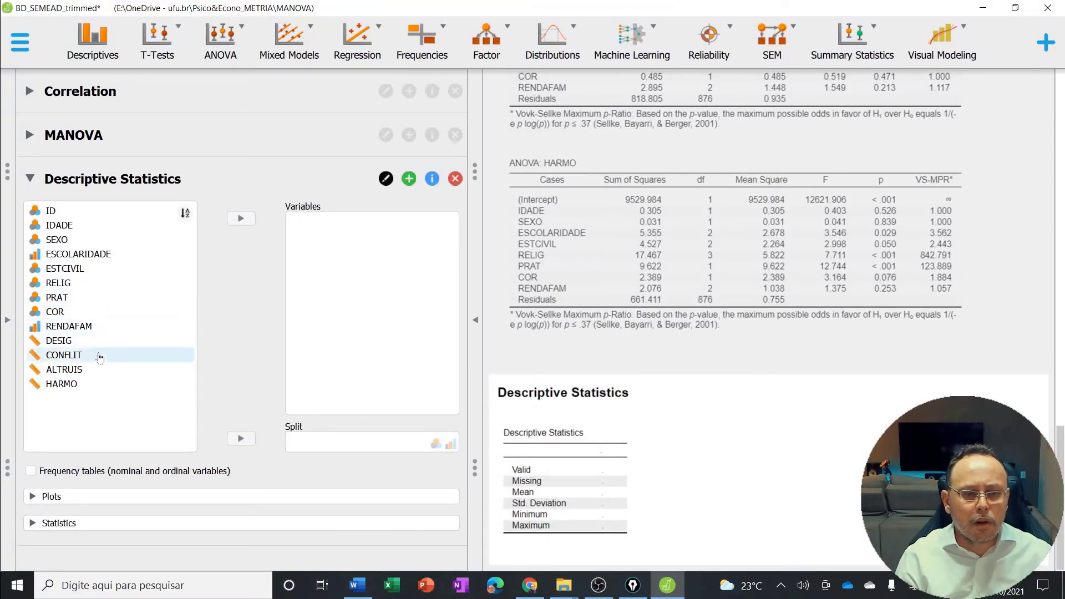
left_click(89, 384)
left_click(241, 218)
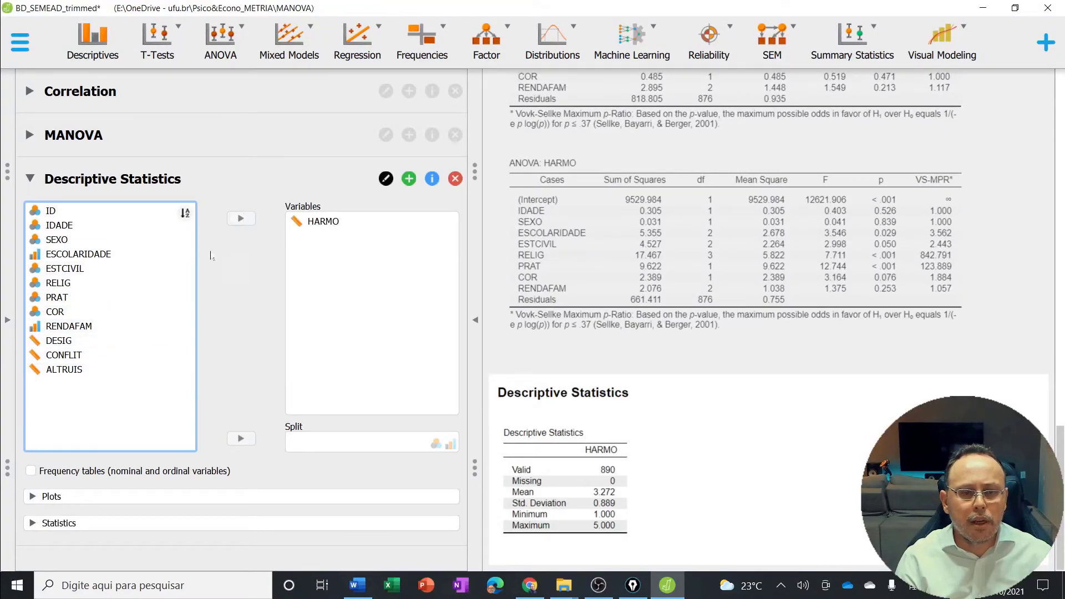
left_click(61, 297)
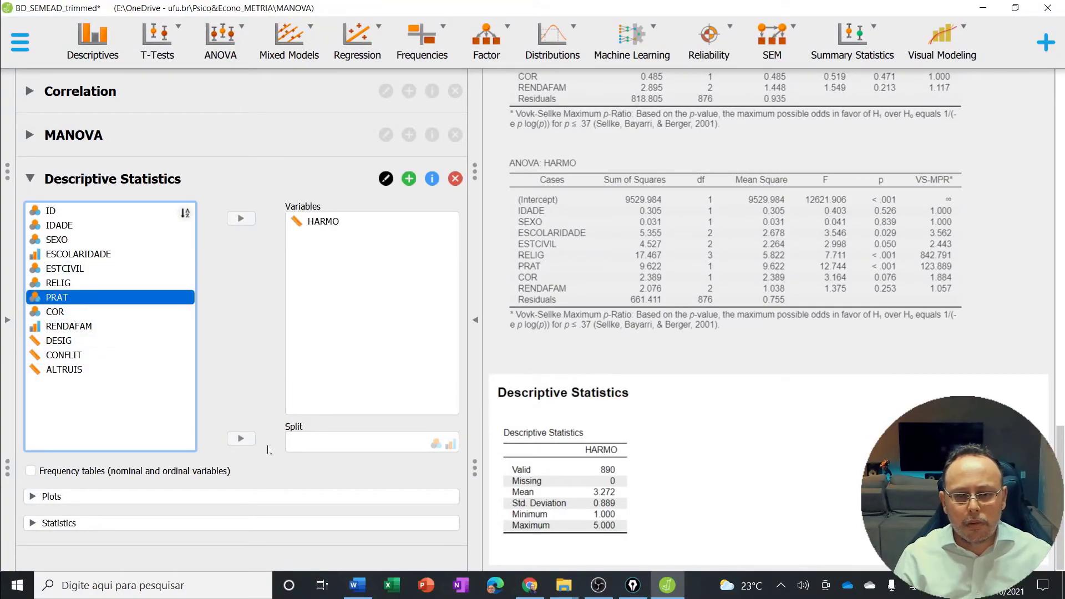
left_click(241, 438)
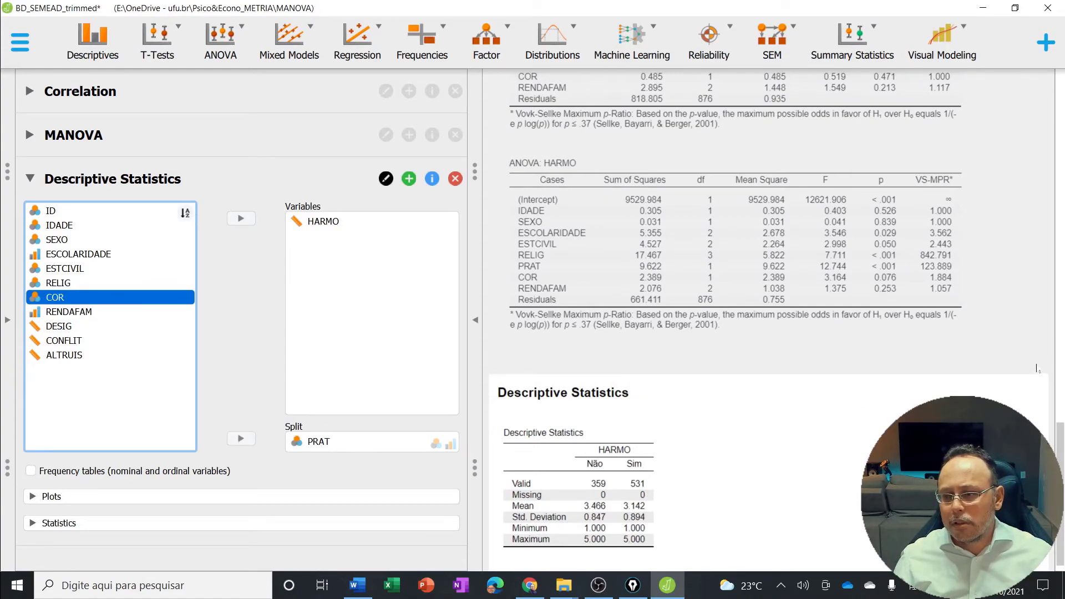
left_click_drag(1060, 421, 1060, 384)
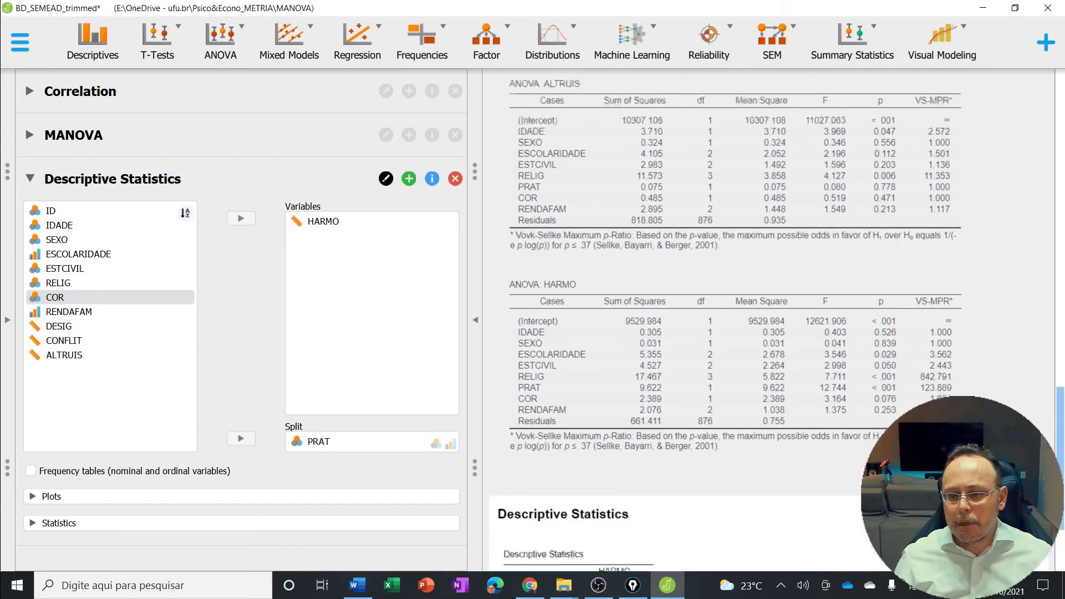
scroll(709, 412, "down", 2)
left_click(475, 311)
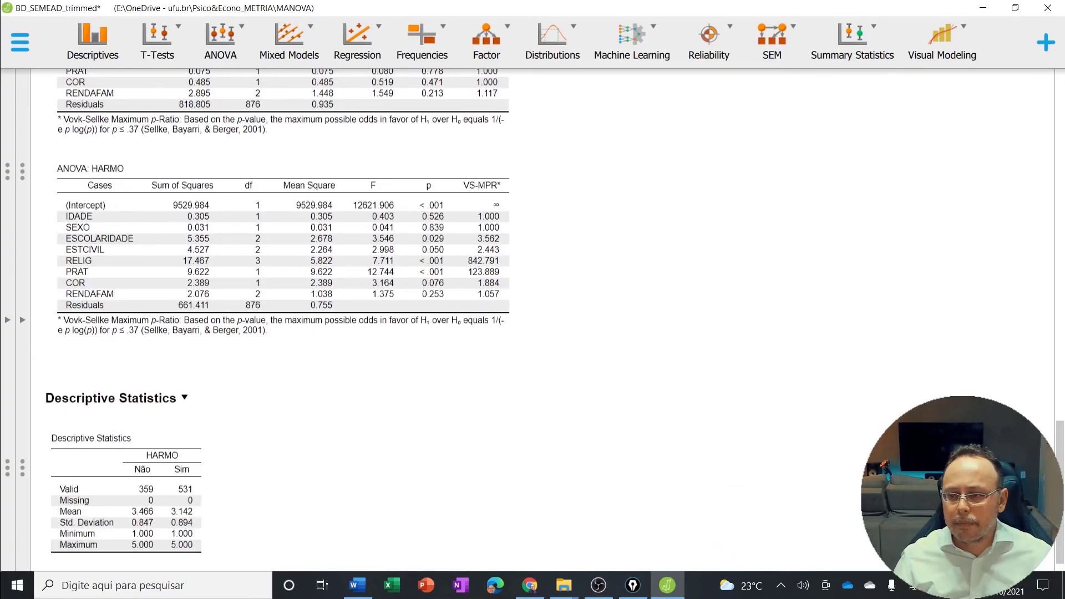
left_click_drag(1060, 447, 1060, 452)
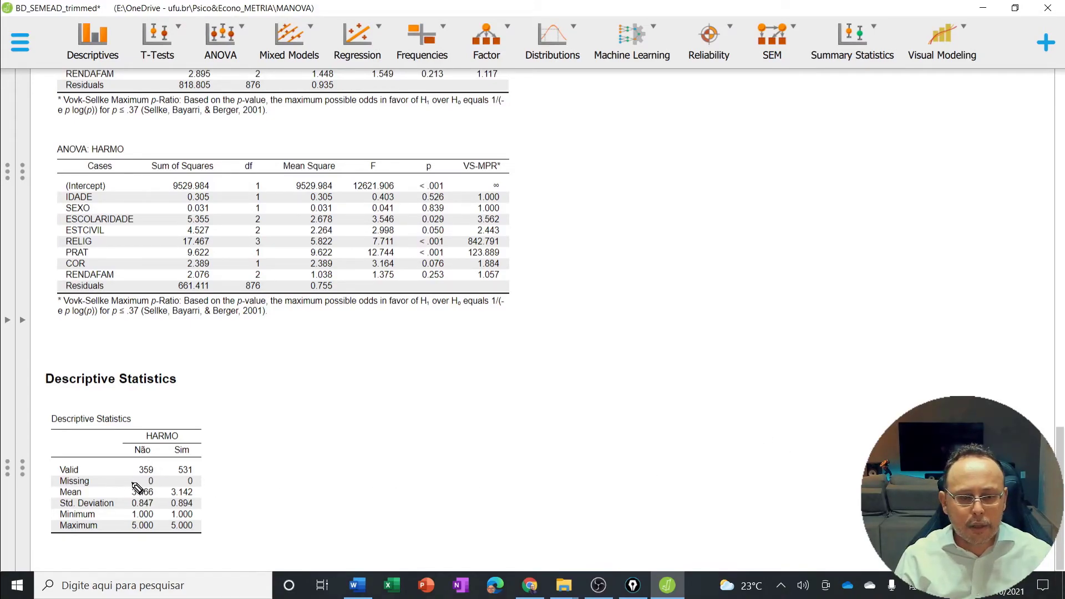
Circle the Não group's HARMO mean, draw an arrow to it and a cross above the column, and clear the annotations.
mouse_move(139, 476)
left_mouse_down()
mouse_move(149, 506)
mouse_move(123, 484)
left_mouse_up()
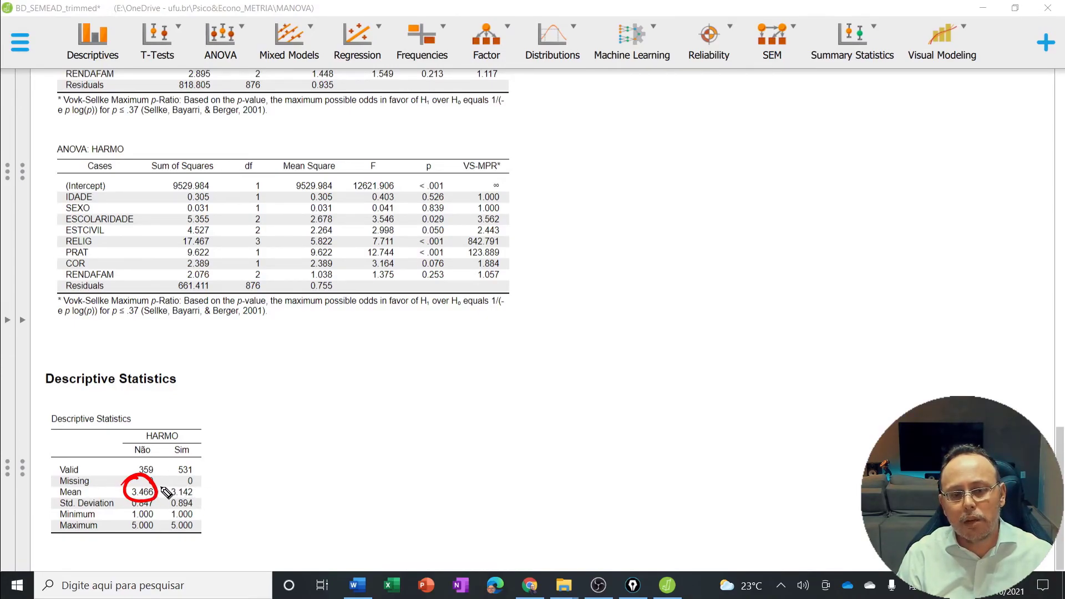
left_click_drag(88, 493, 129, 483)
left_click_drag(141, 437, 161, 406)
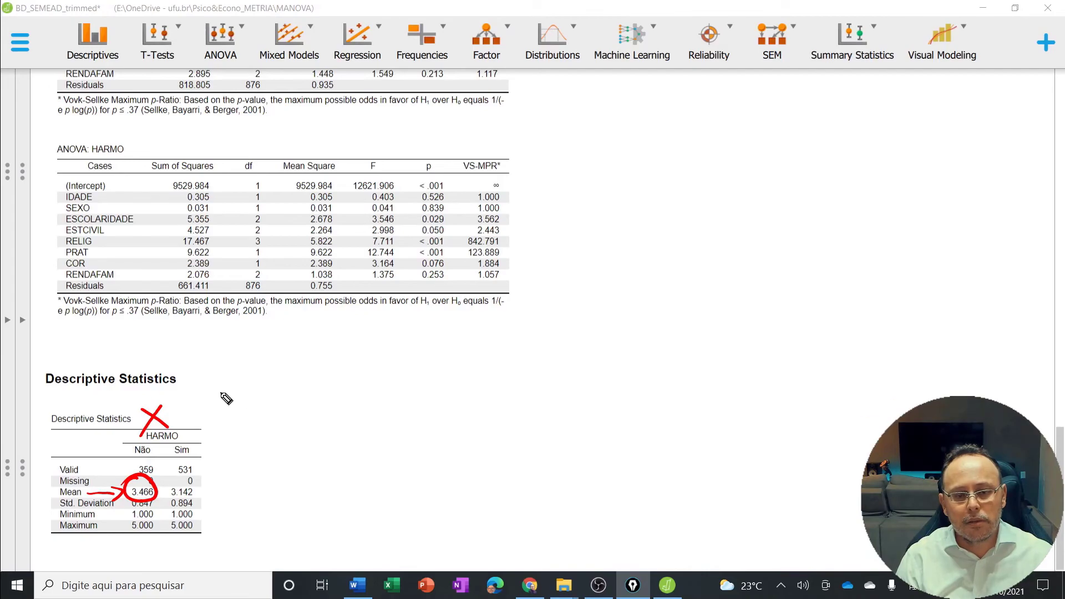
key("Escape")
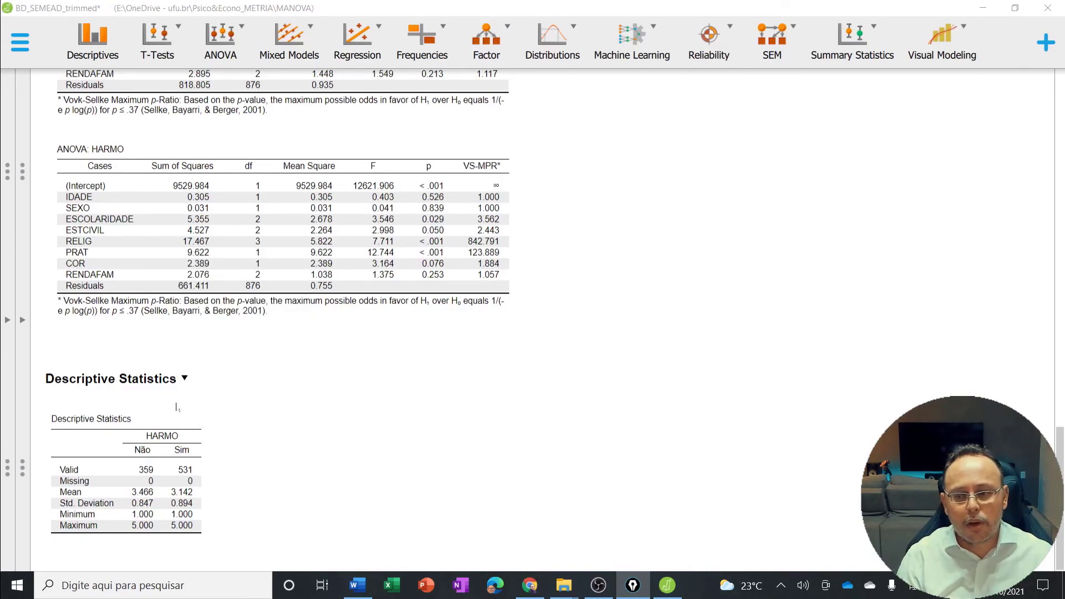
key("ctrl+z")
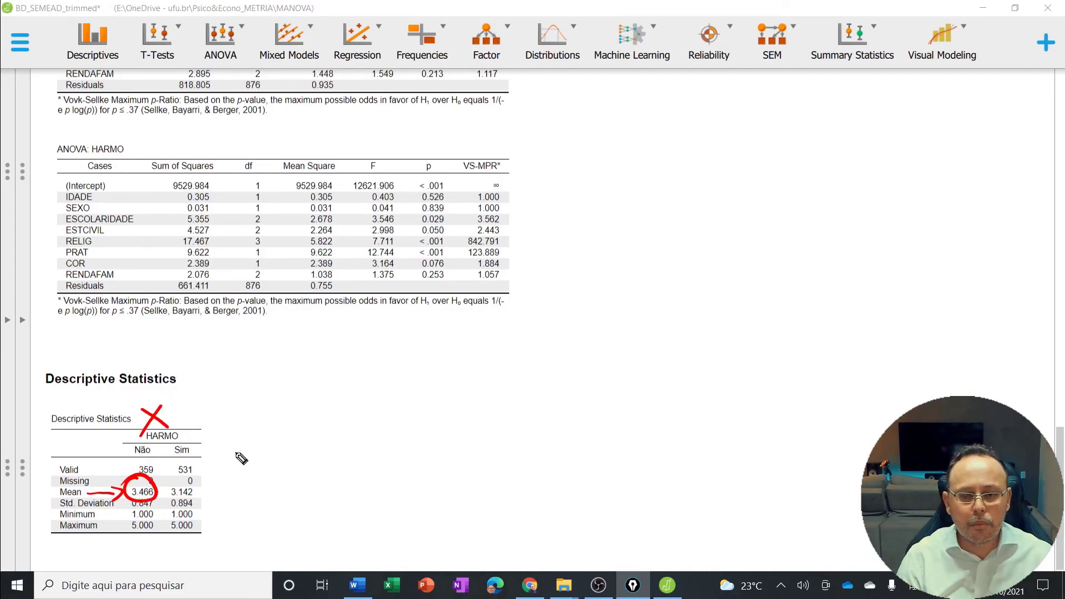
key("Escape")
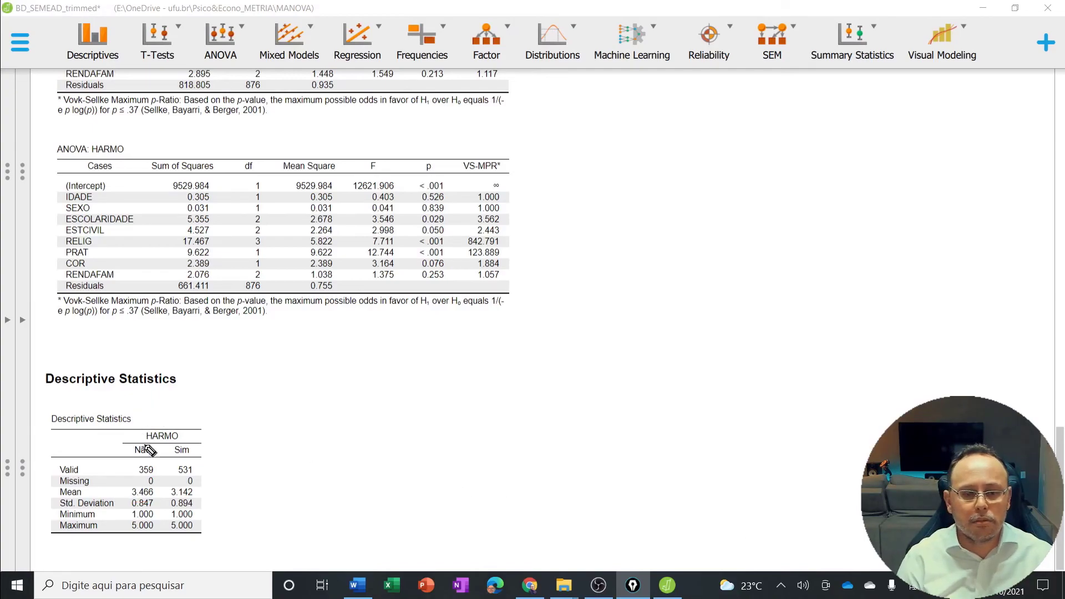
Draw an arrow to the HARMO means, a circled plus above the Não column and a circled minus above Sim.
mouse_move(91, 492)
left_mouse_down()
mouse_move(125, 493)
mouse_move(116, 501)
left_mouse_up()
mouse_move(139, 410)
left_mouse_down()
mouse_move(137, 424)
mouse_move(199, 413)
left_mouse_up()
mouse_move(139, 406)
left_mouse_down()
mouse_move(126, 420)
mouse_move(142, 436)
mouse_move(138, 404)
left_mouse_up()
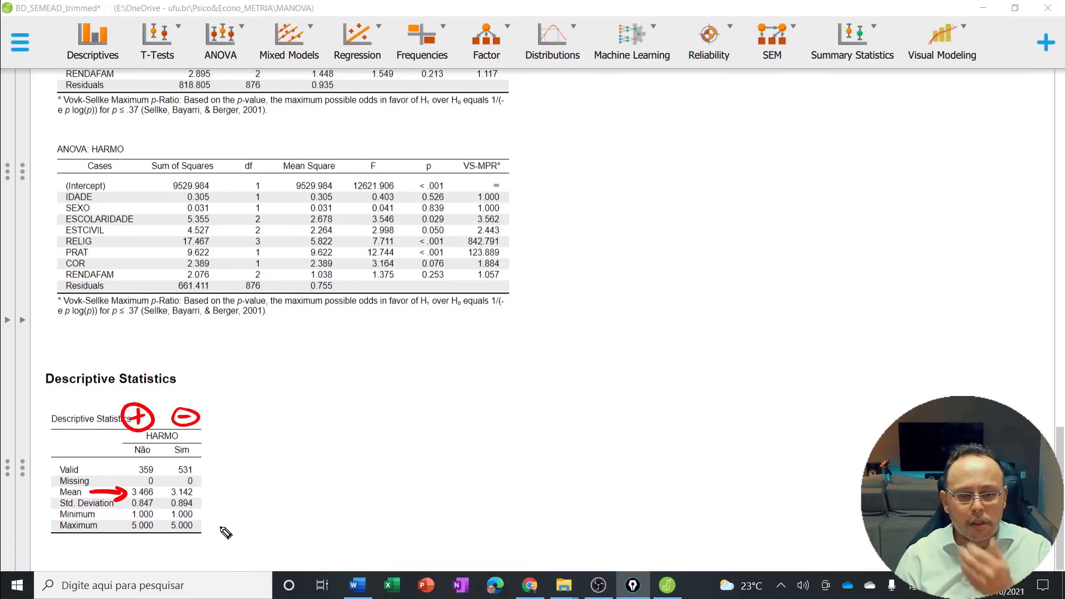